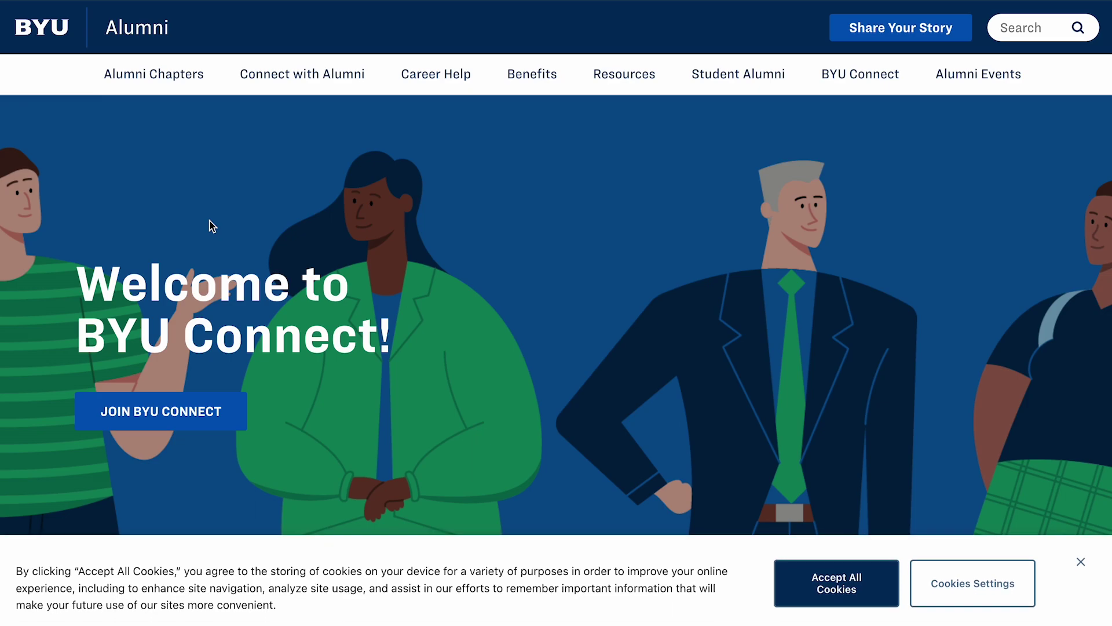
Examine the BYU Connect welcome page, including its description, introduction video and toolbox resources
scroll(209, 223, "down", 6)
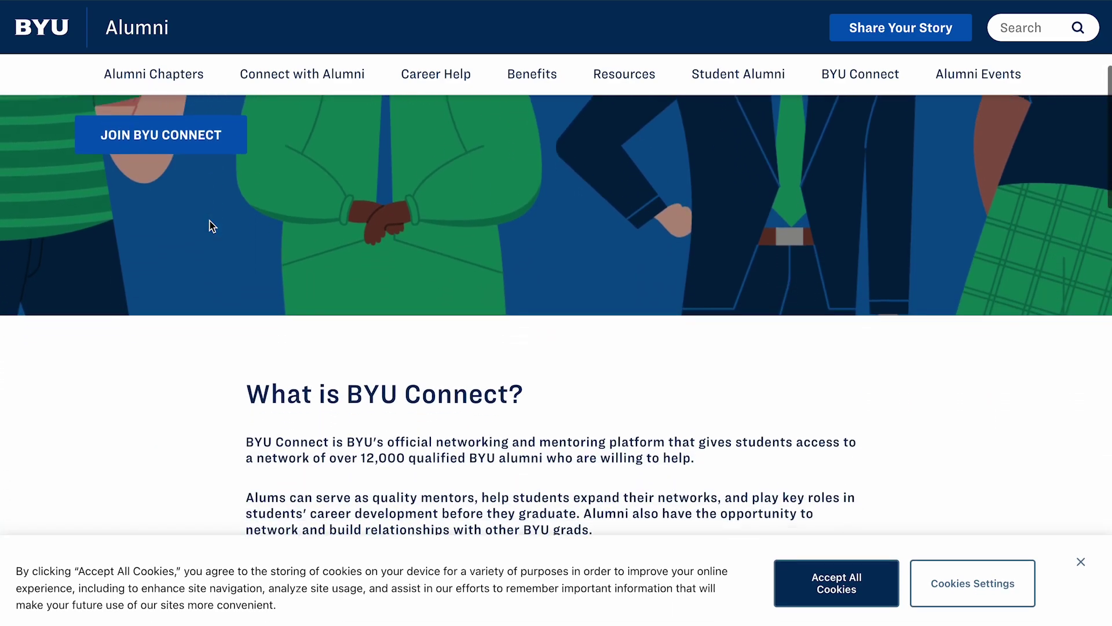
scroll(209, 223, "down", 6)
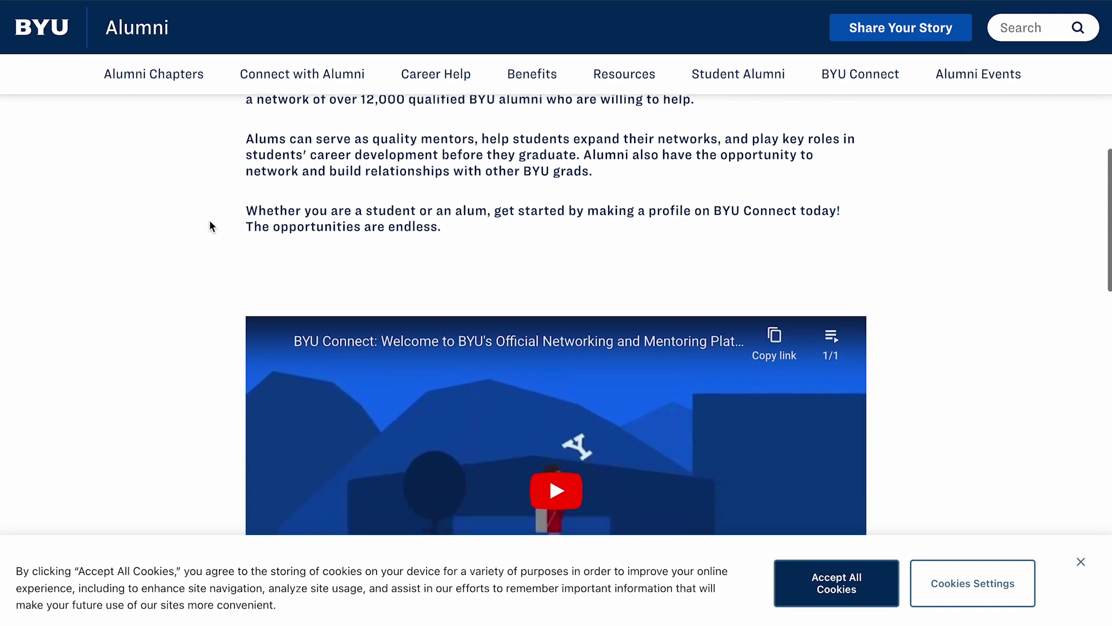
scroll(210, 226, "down", 2)
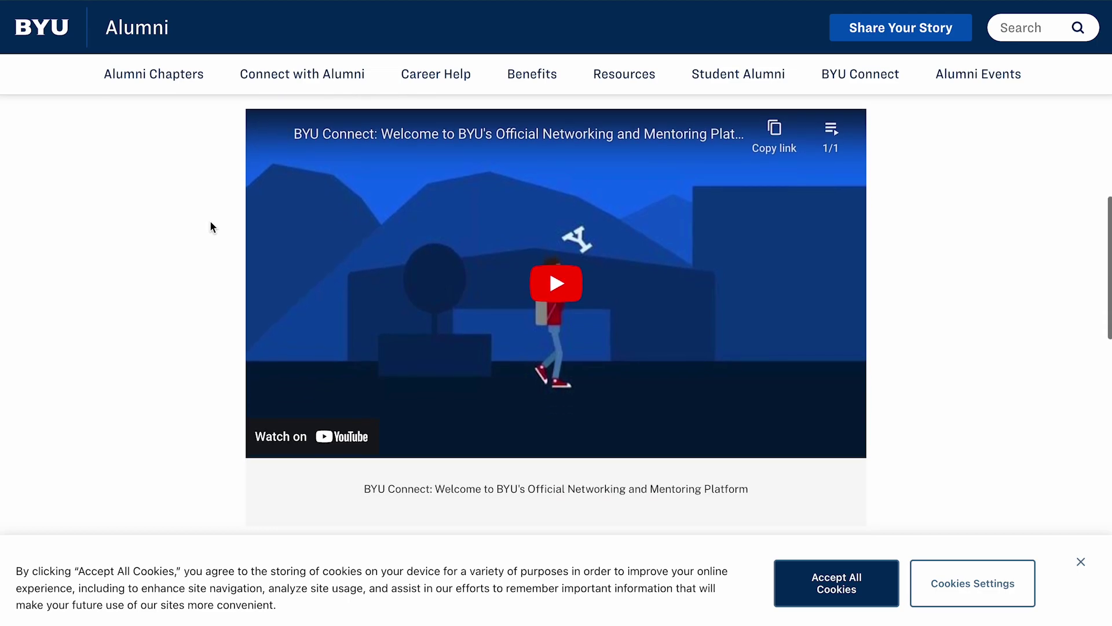
scroll(301, 320, "down", 9)
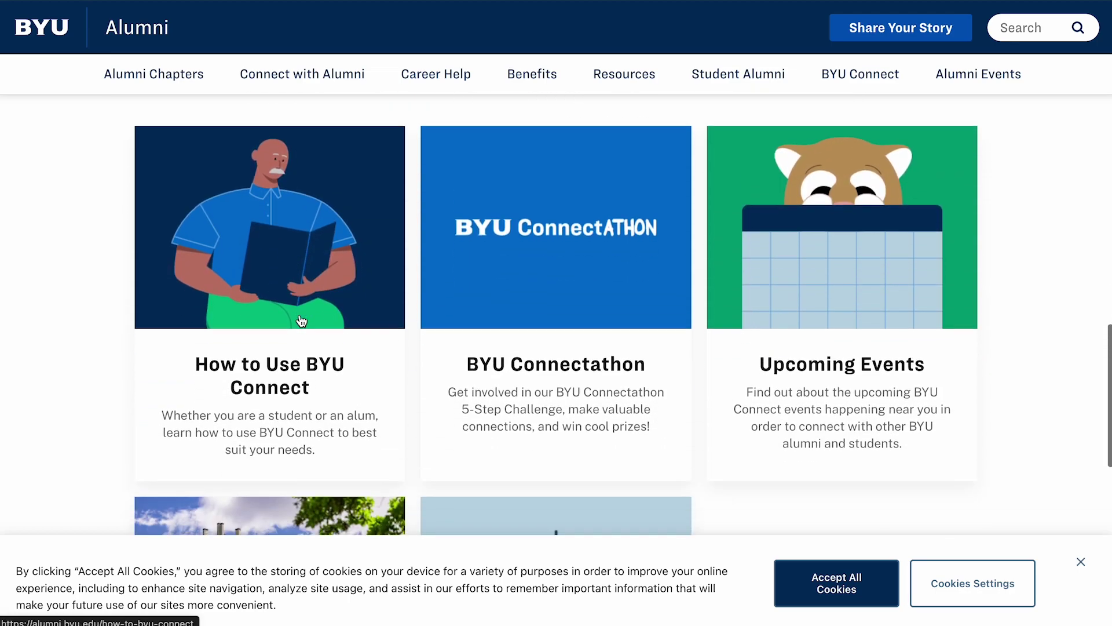
scroll(301, 320, "down", 2)
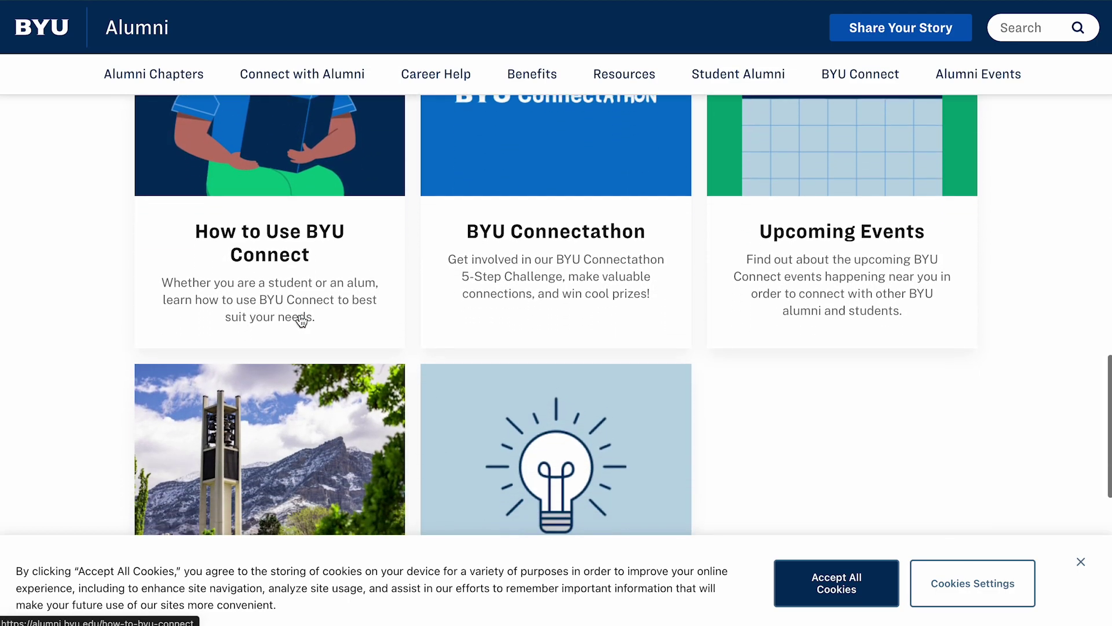
scroll(301, 321, "down", 3)
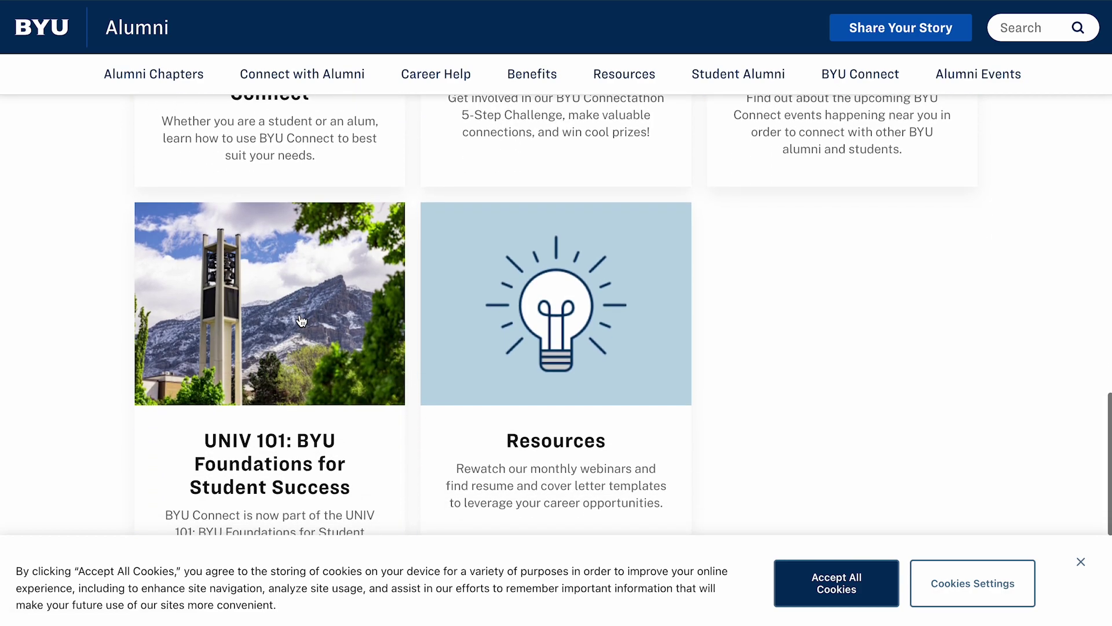
scroll(301, 320, "up", 2)
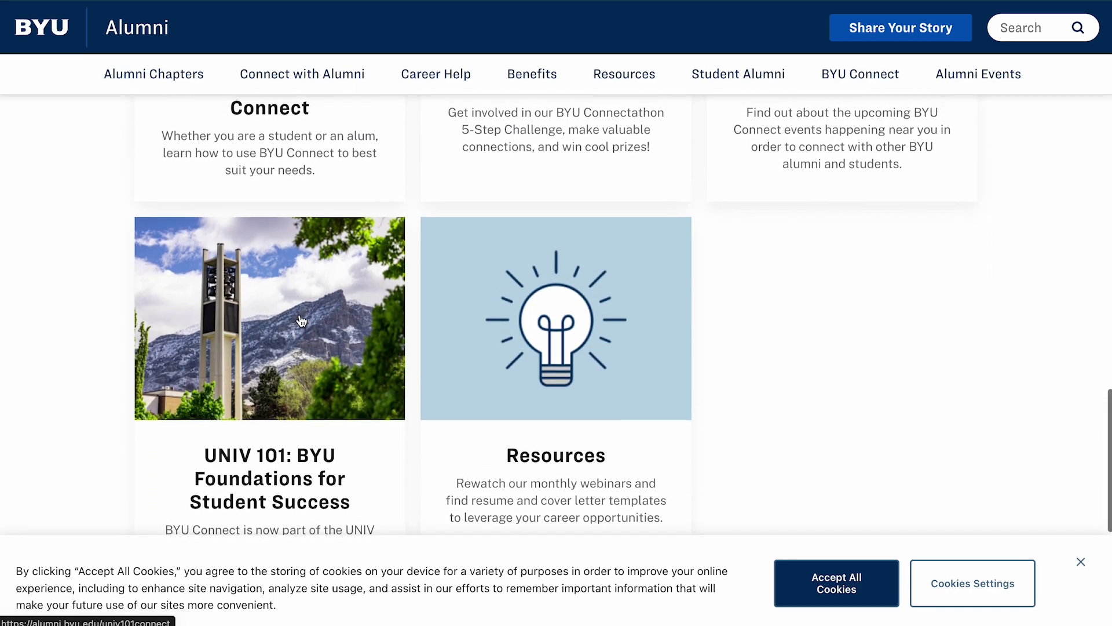
scroll(301, 320, "up", 5)
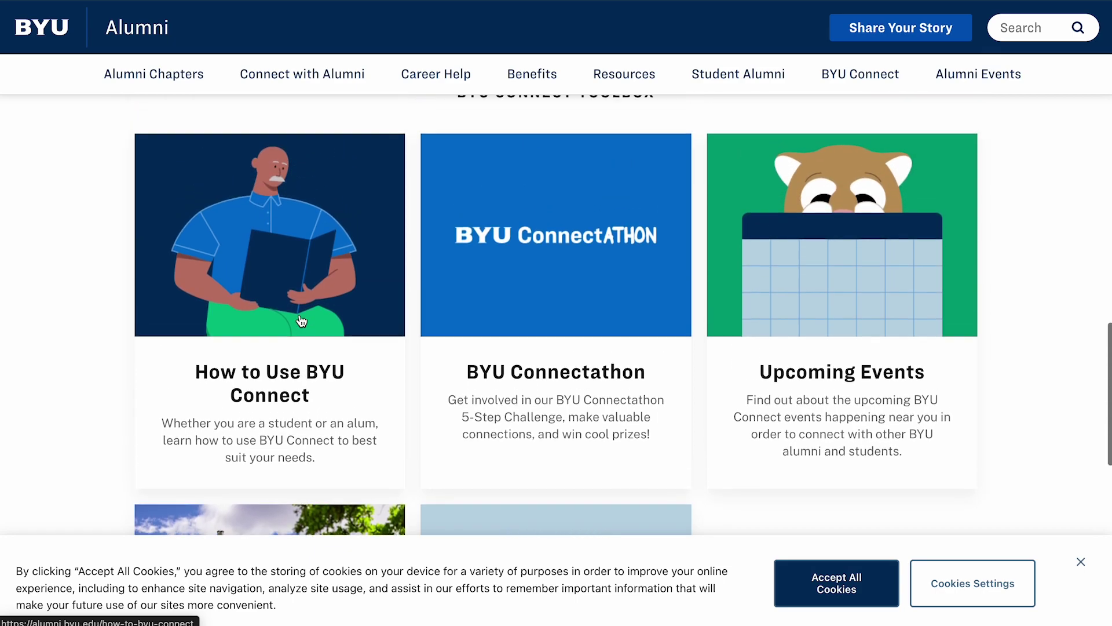
scroll(301, 321, "up", 12)
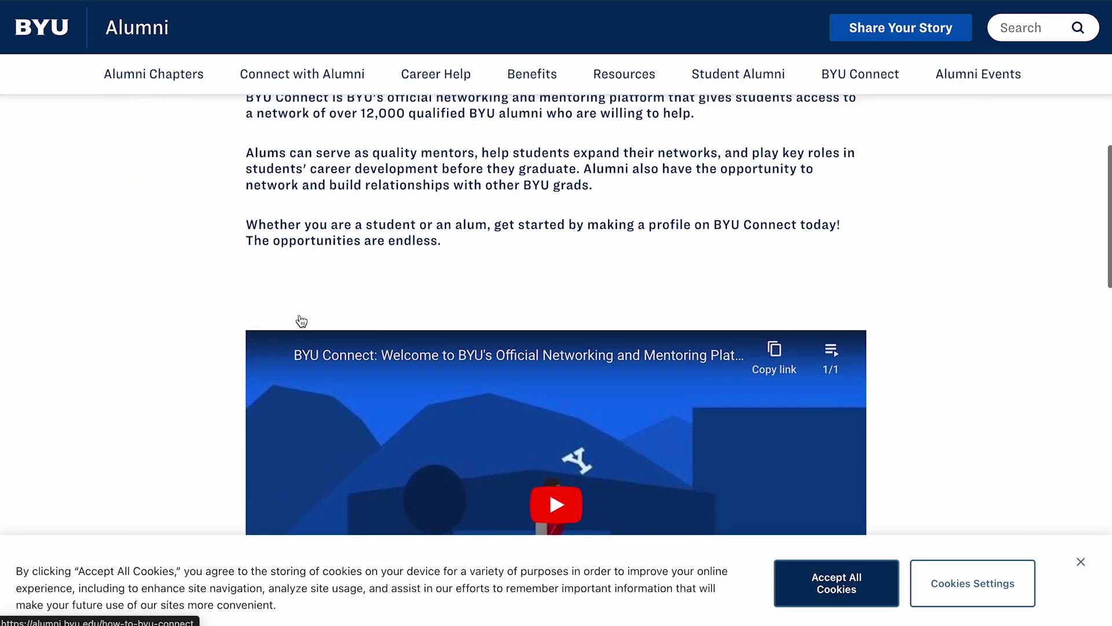
scroll(210, 172, "up", 9)
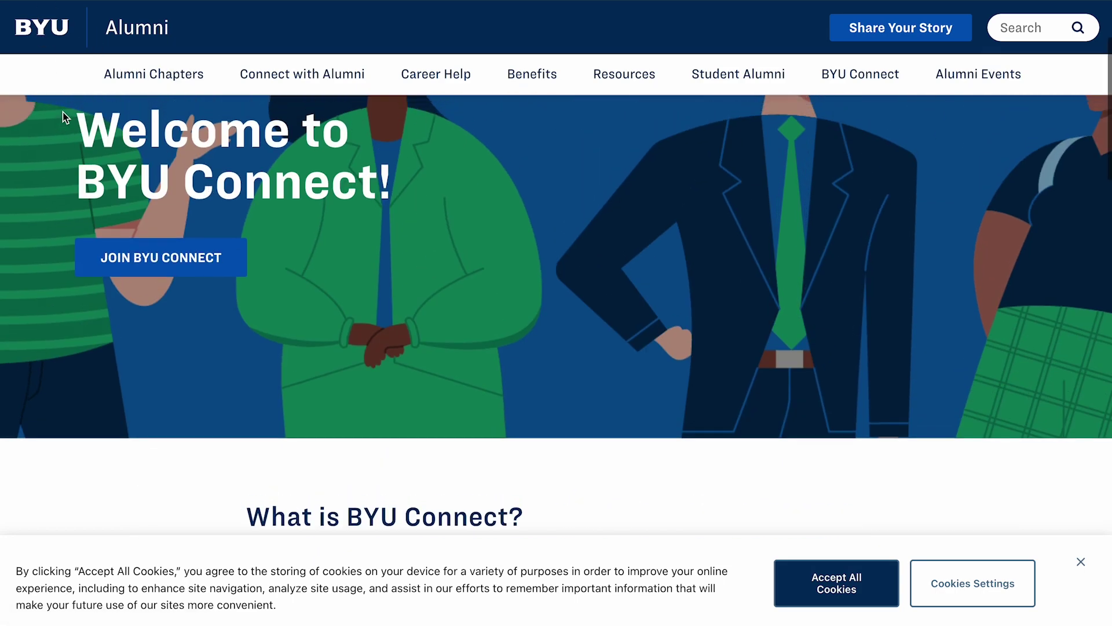
scroll(64, 118, "up", 1)
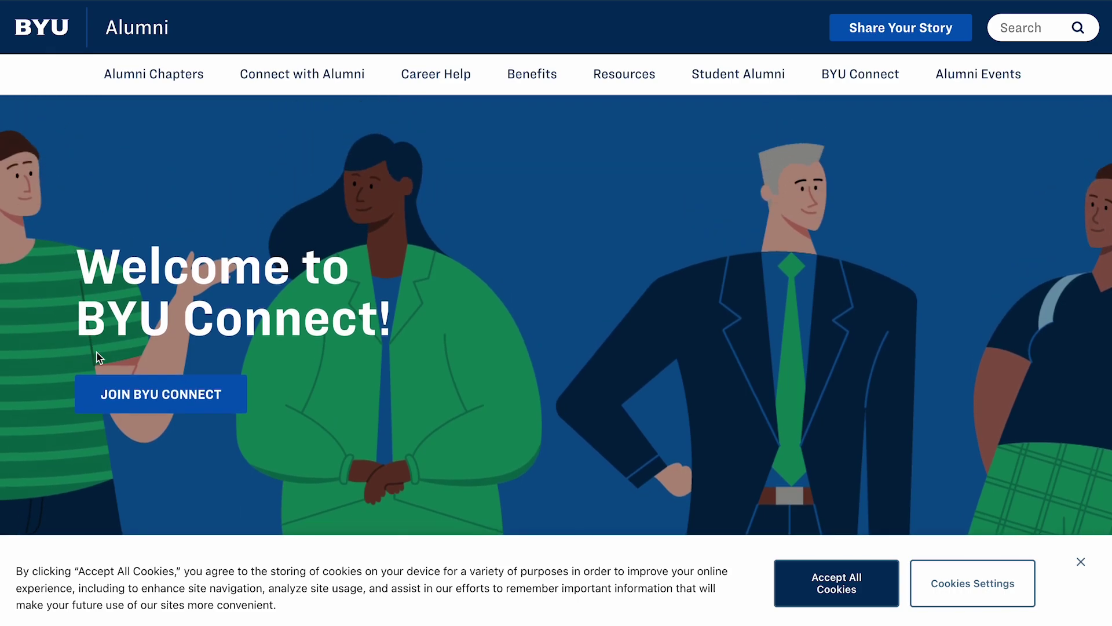
Go from Join BYU Connect to the Global Mentoring login methods and check the school ID sign-in options
left_click(103, 389)
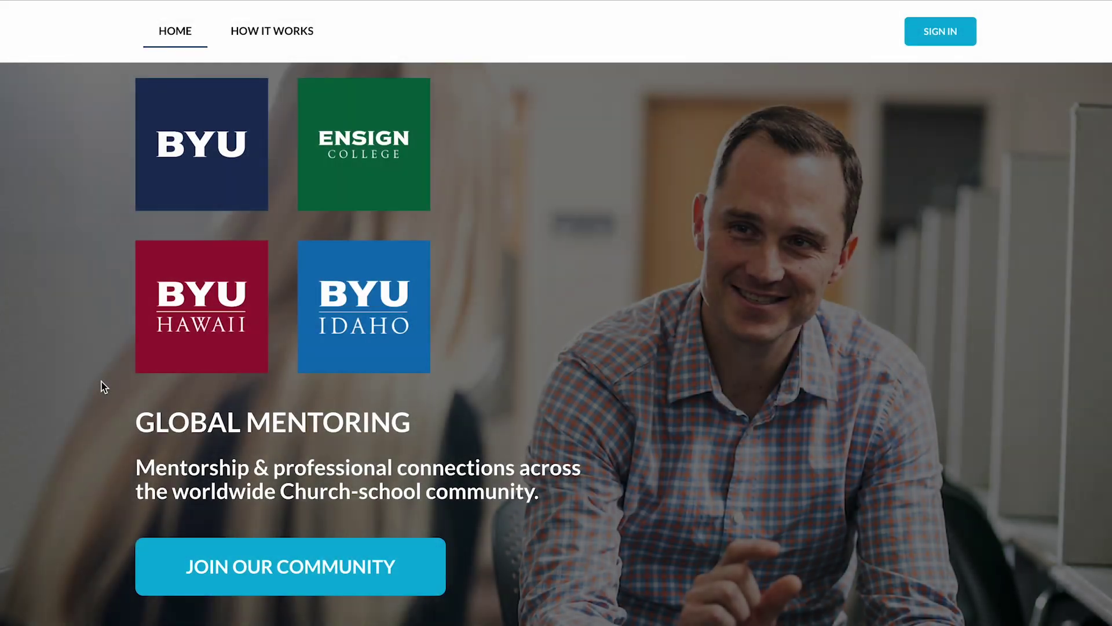
left_click(180, 566)
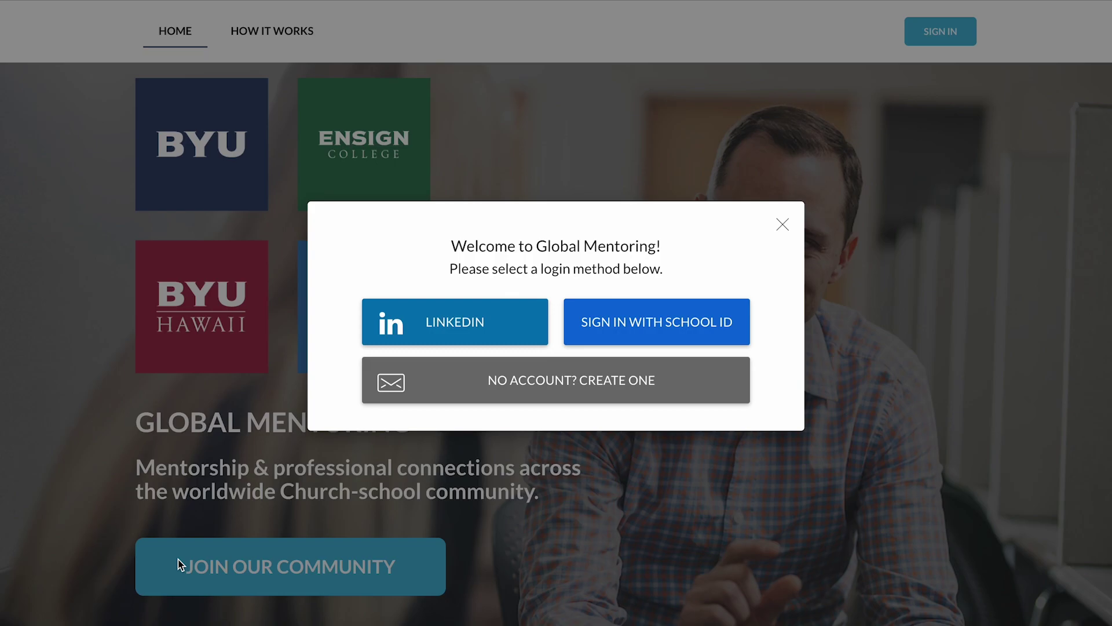
left_click(596, 326)
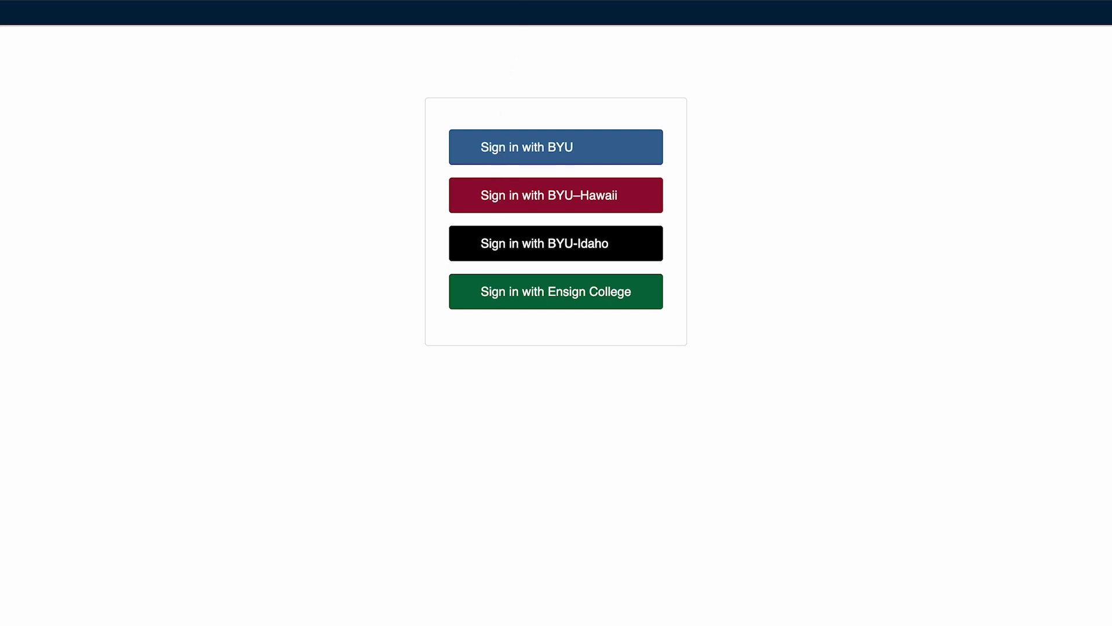
key("alt+Left")
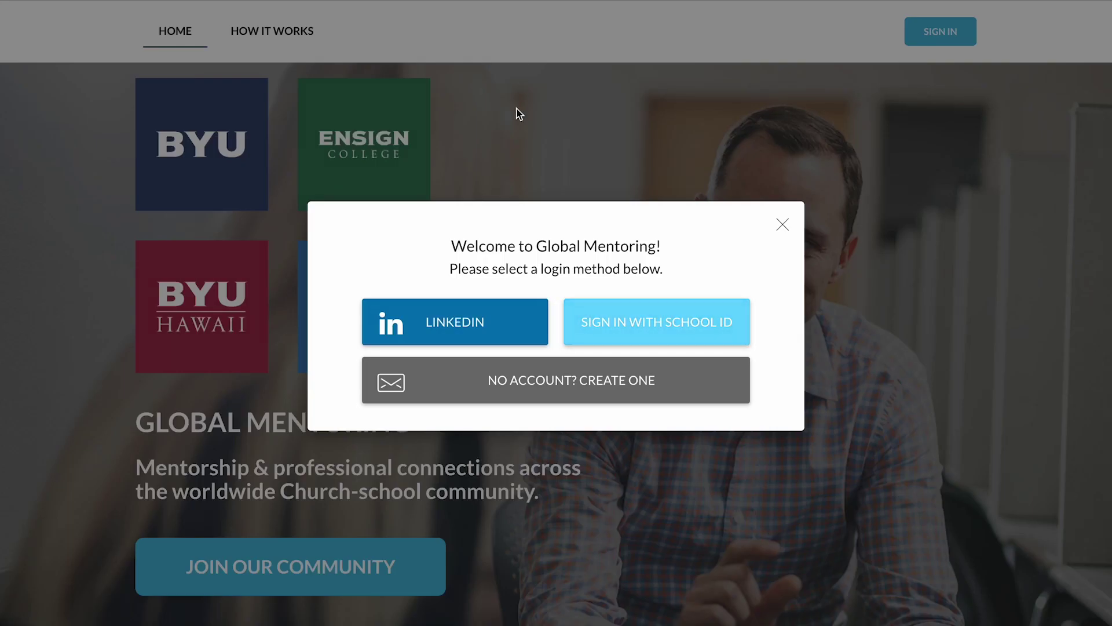
Open the form for creating a new account without a school ID and go to its email address field
left_click(510, 322)
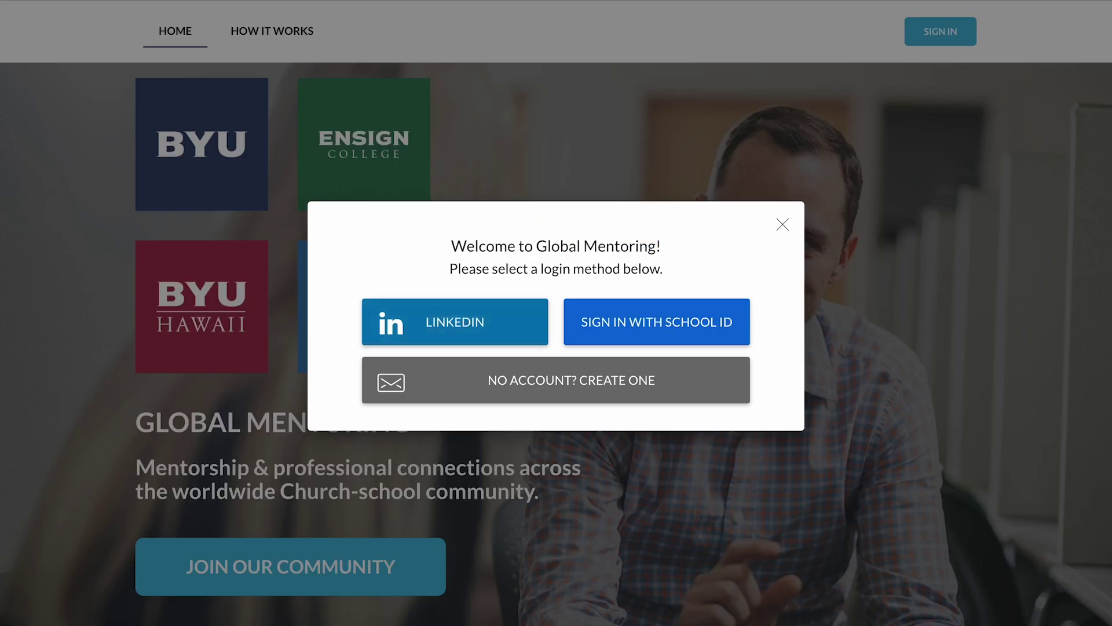
left_click(531, 383)
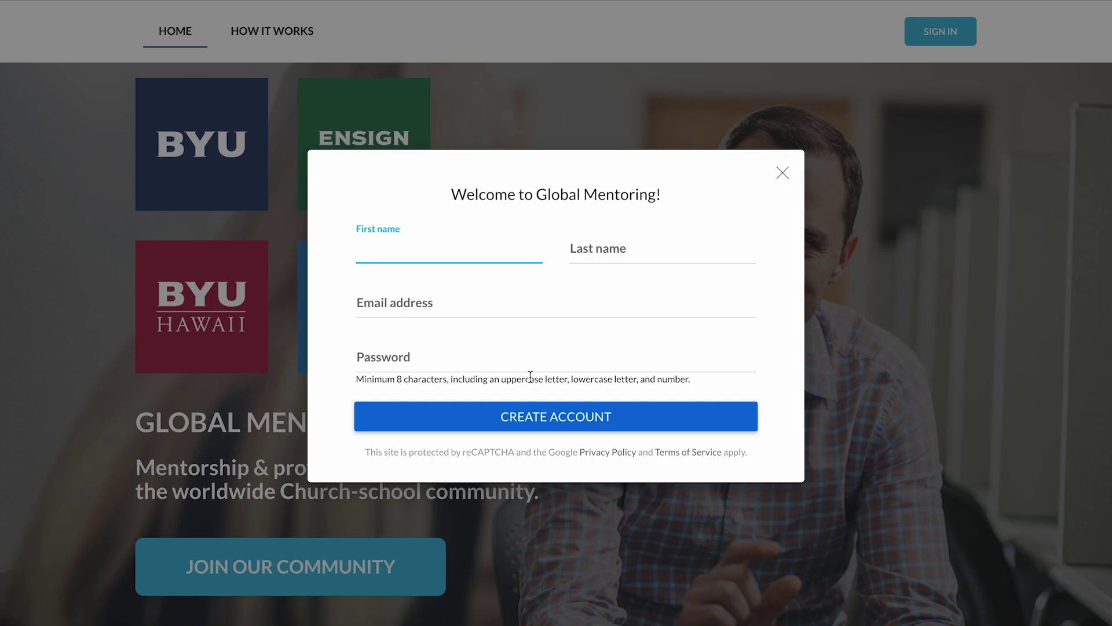
left_click(495, 305)
key("Tab")
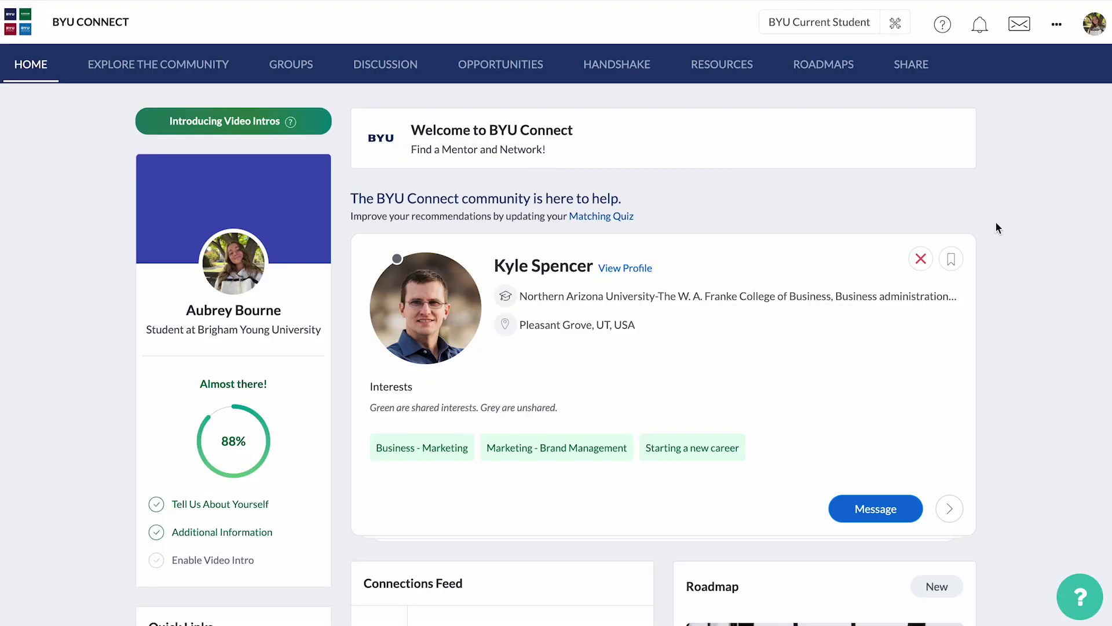
Browse to another recommended mentor on the home page and examine the listed shared interests
scroll(996, 232, "down", 1)
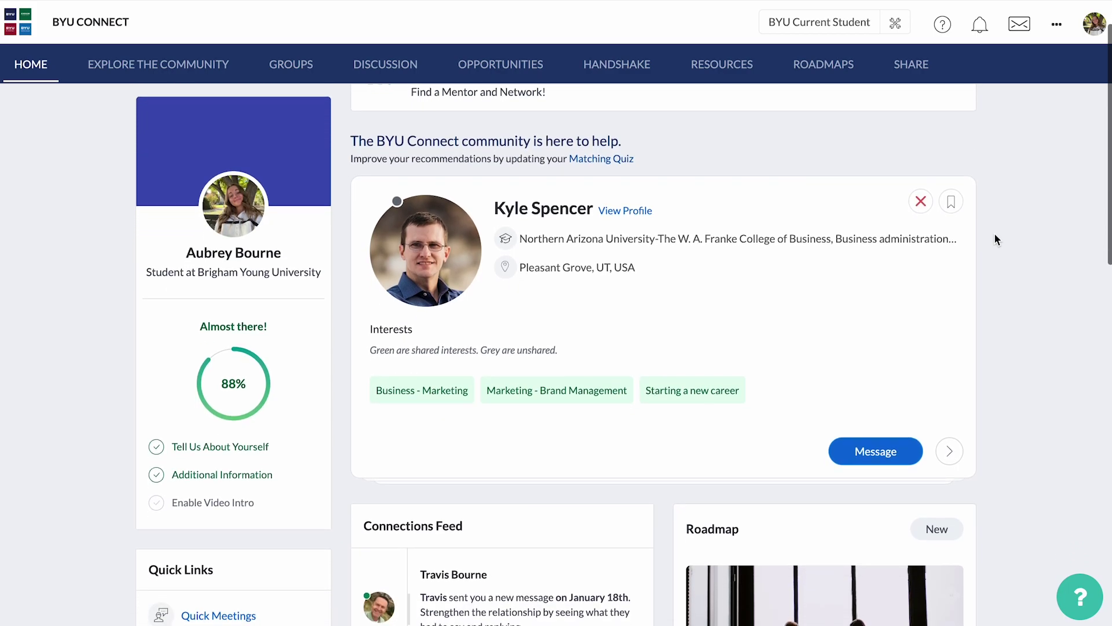
left_click(952, 451)
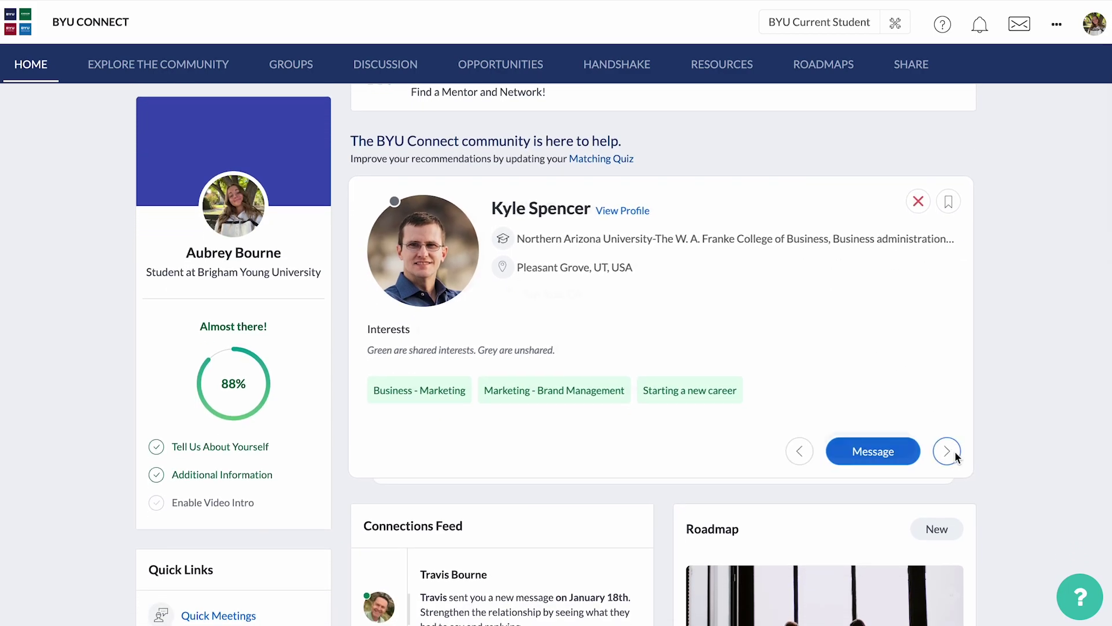
left_click(952, 451)
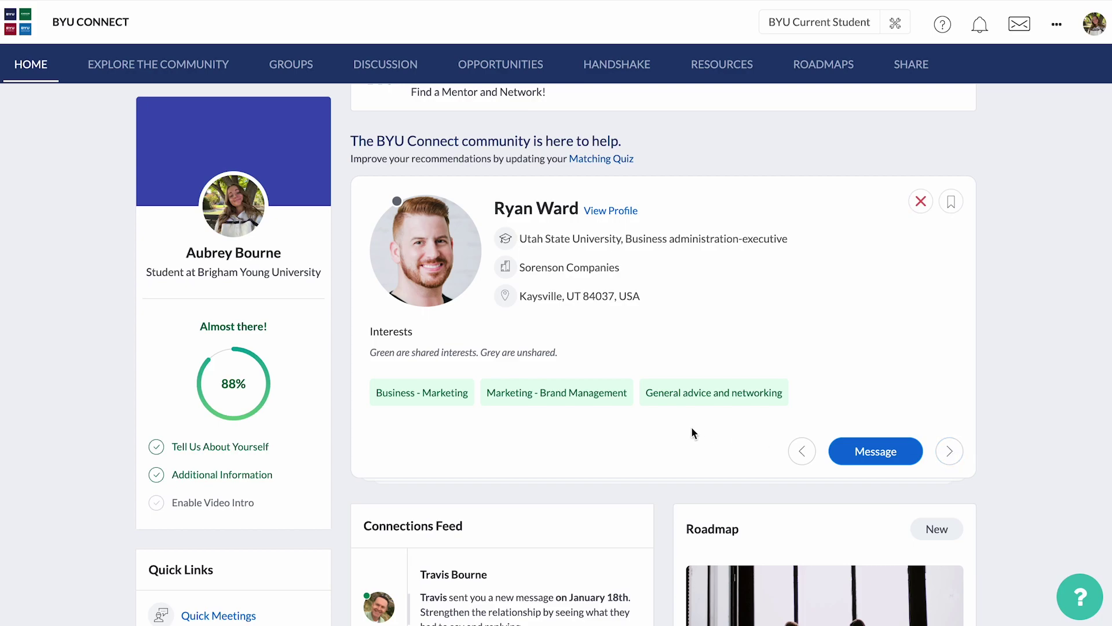
left_click_drag(463, 397, 387, 399)
left_click_drag(632, 394, 495, 395)
left_click(810, 399)
Start a message to the recommended mentor and preview the Networking Advice, Career Exploration and Choosing A Major templates
left_click(868, 451)
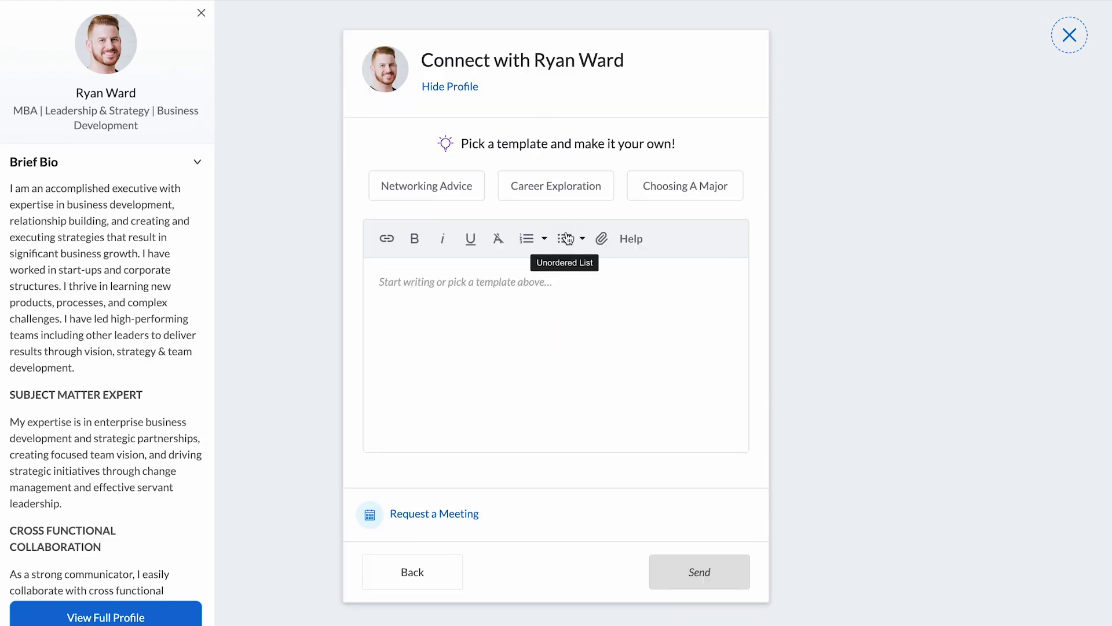
left_click(533, 197)
left_click(470, 192)
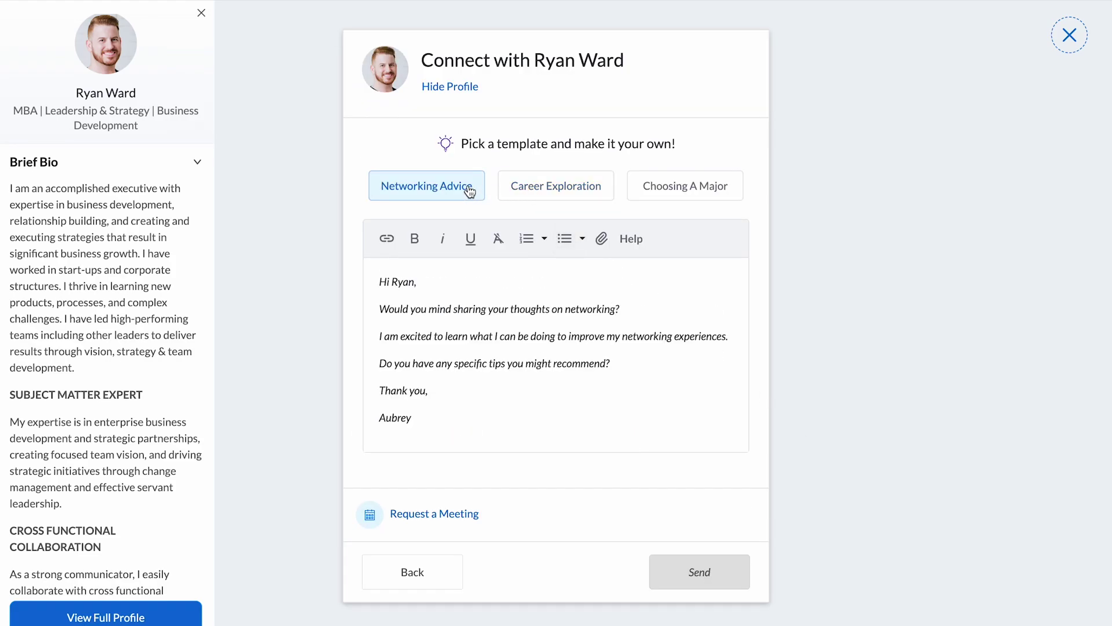
left_click(513, 191)
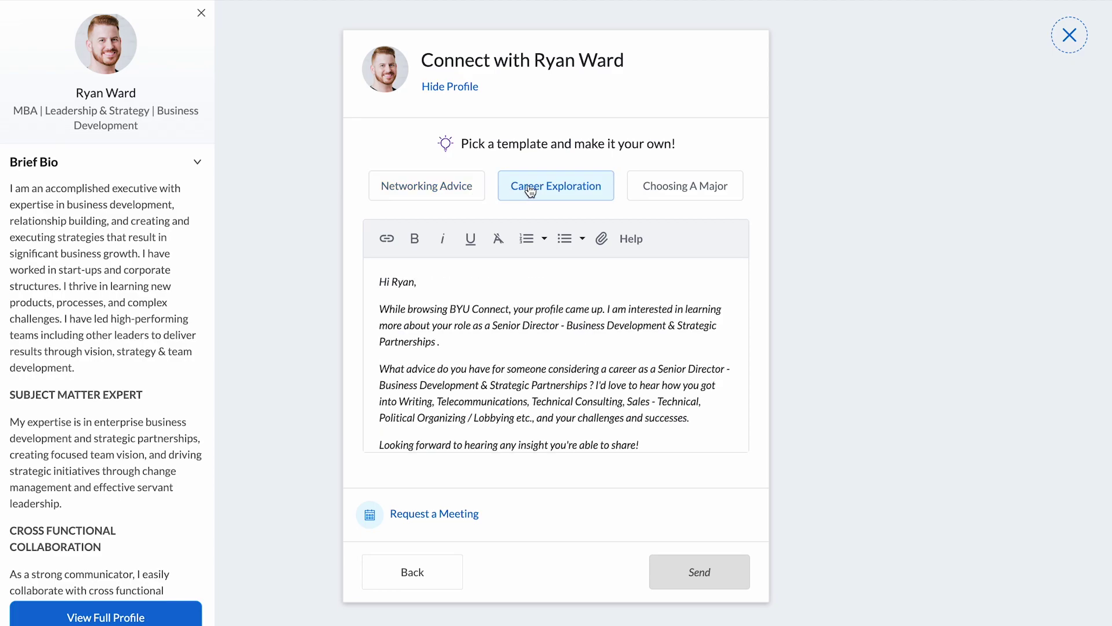
left_click(665, 189)
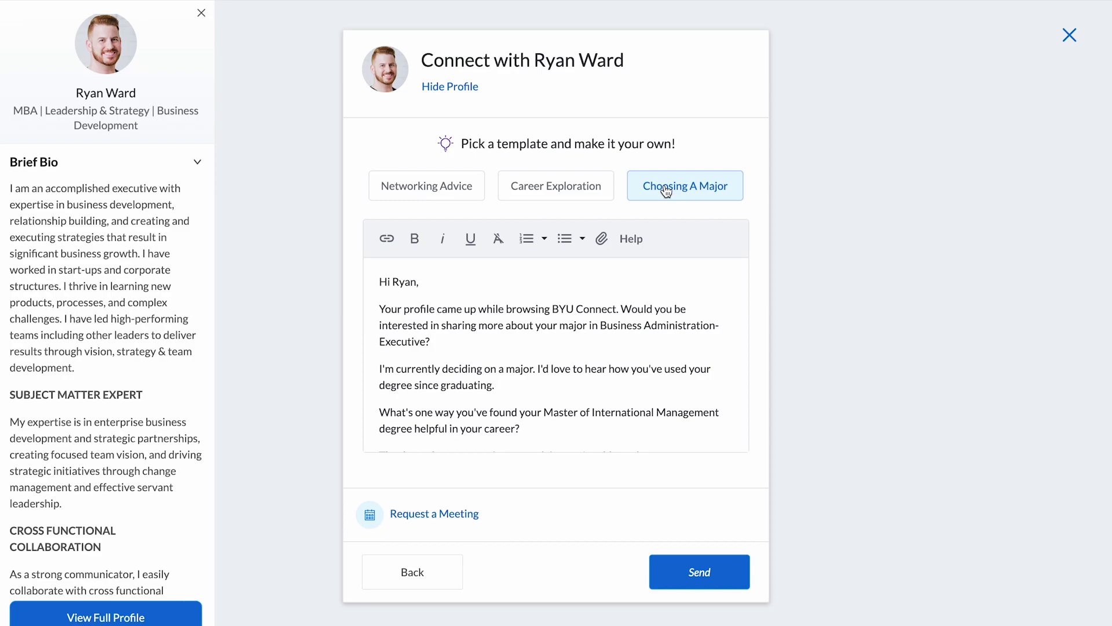
Add "You can make the message your own." after the sentence about using the degree since graduating, and discard the draft
left_click(547, 386)
scroll(548, 385, "down", 1)
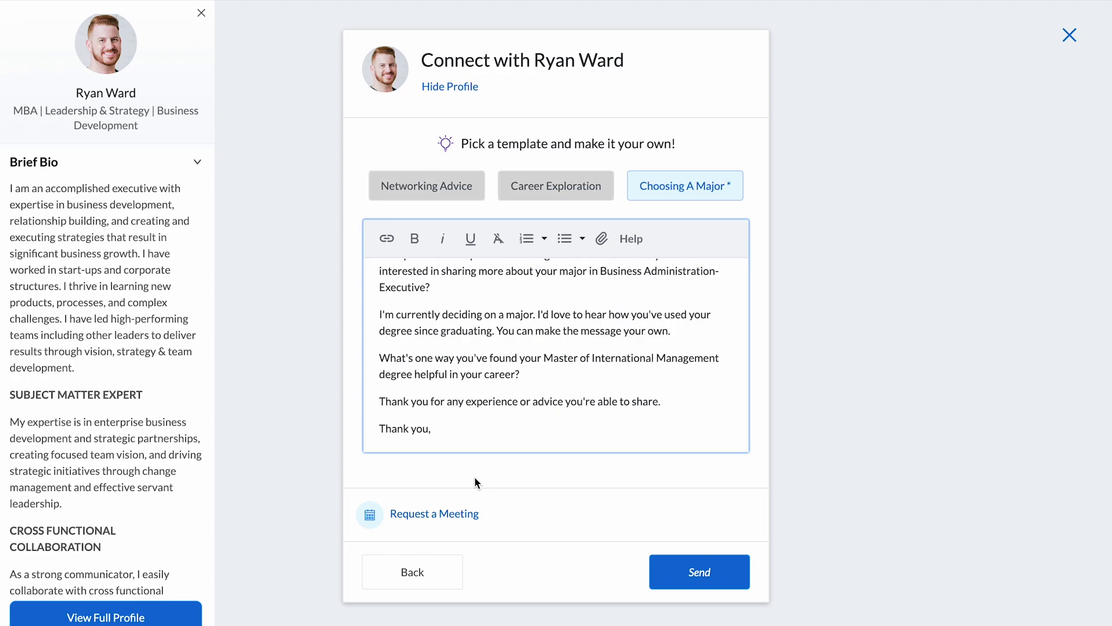
left_click(427, 573)
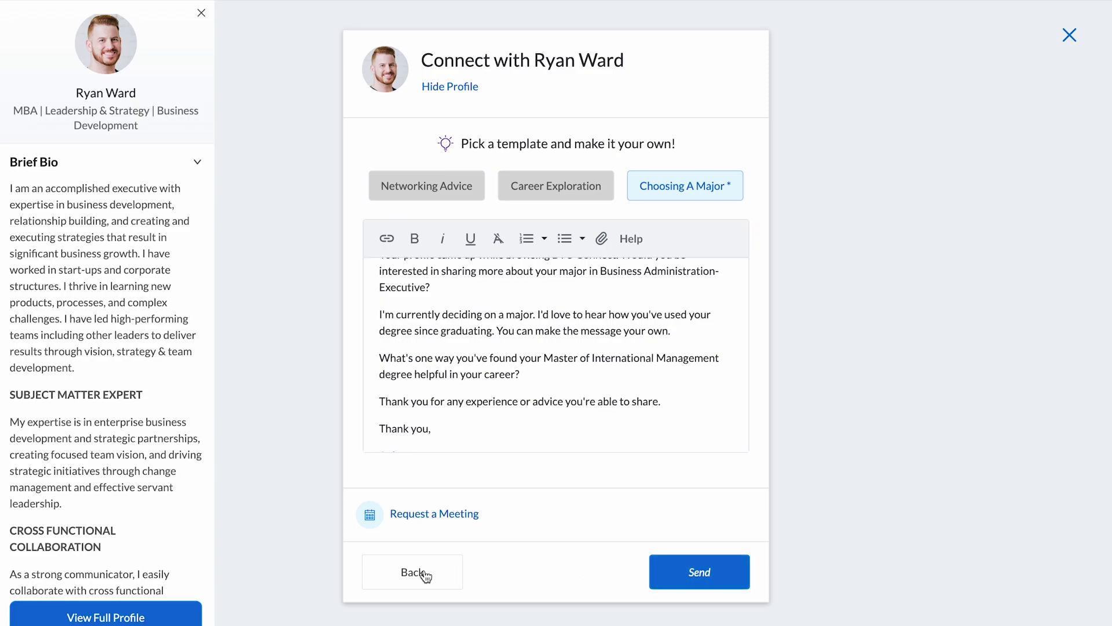
left_click(609, 374)
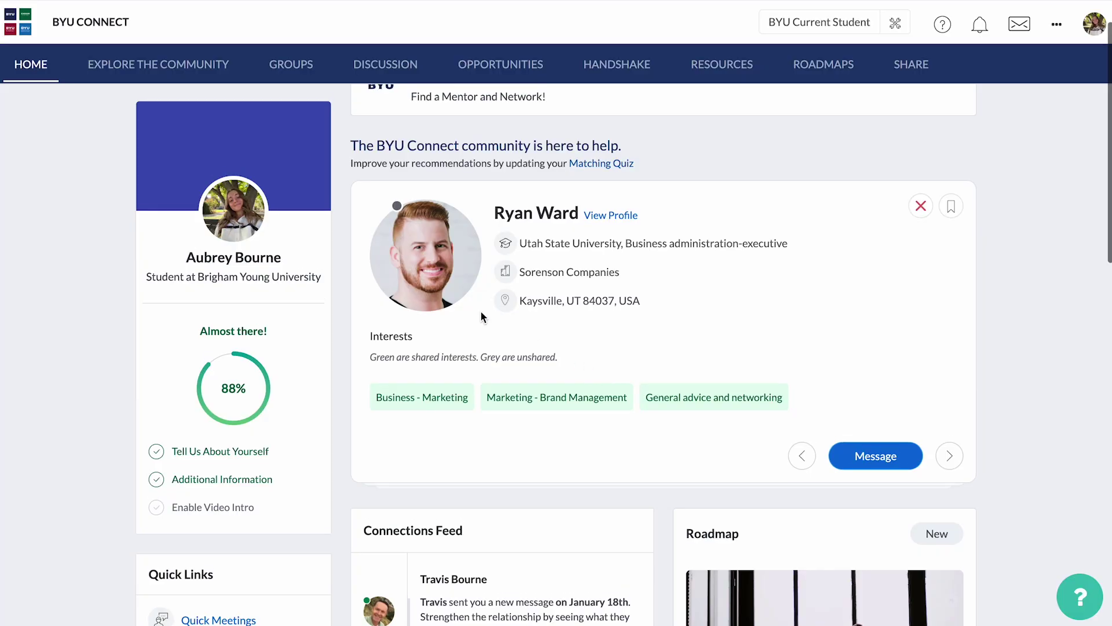
Review the home page's connections feed, roadmap, jobs, projects, recent posts and latest resources
scroll(481, 311, "down", 3)
scroll(481, 318, "down", 8)
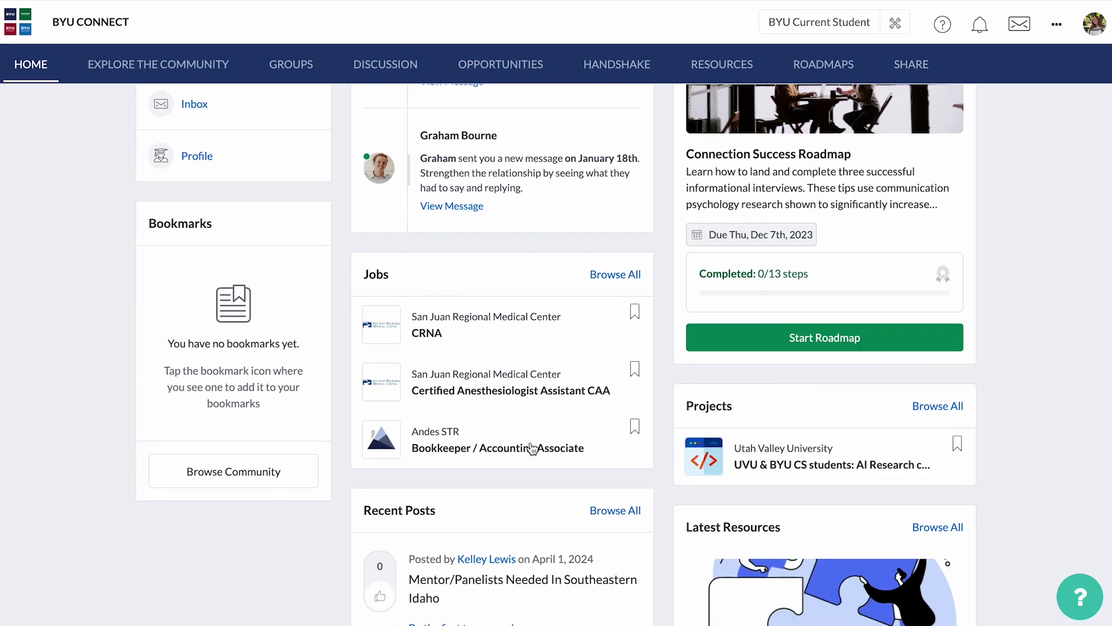
scroll(530, 406, "down", 3)
scroll(563, 428, "down", 3)
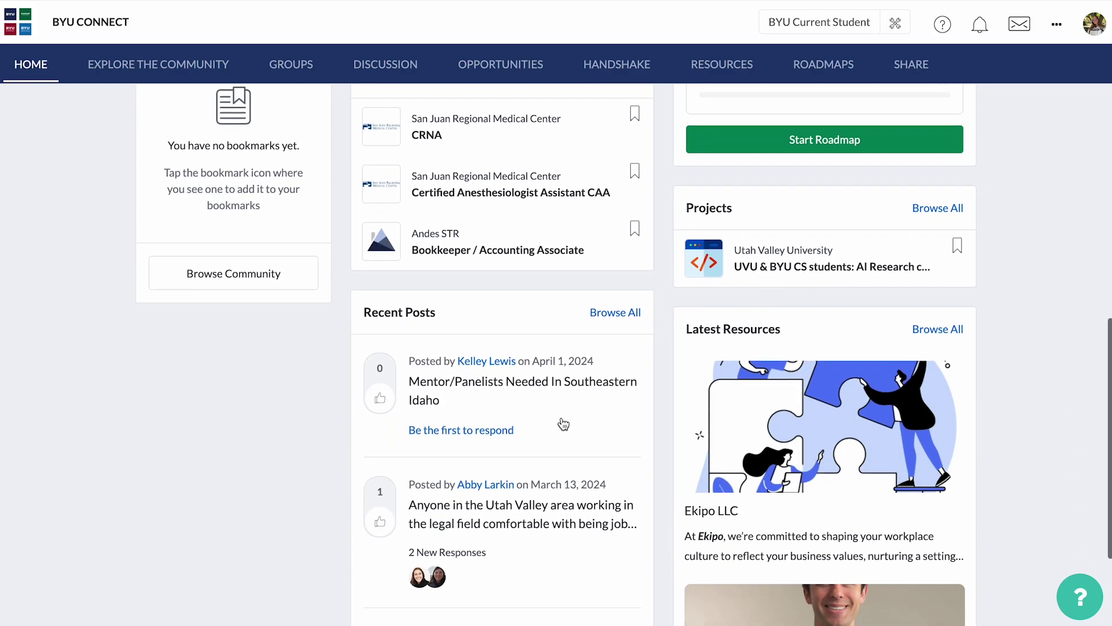
scroll(753, 298, "down", 1)
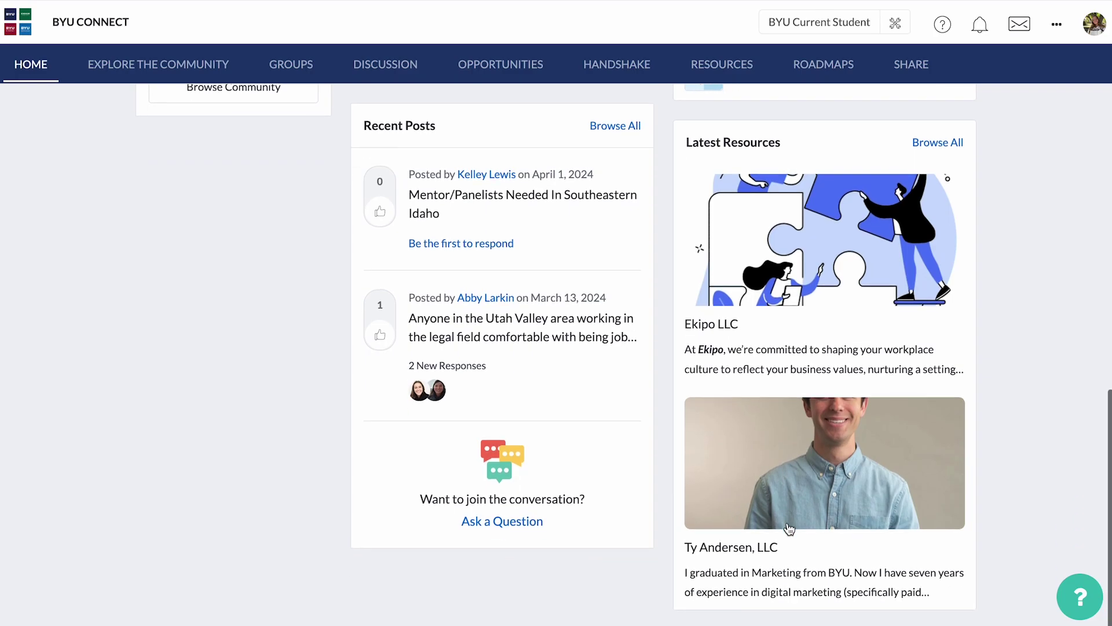
scroll(869, 336, "up", 1)
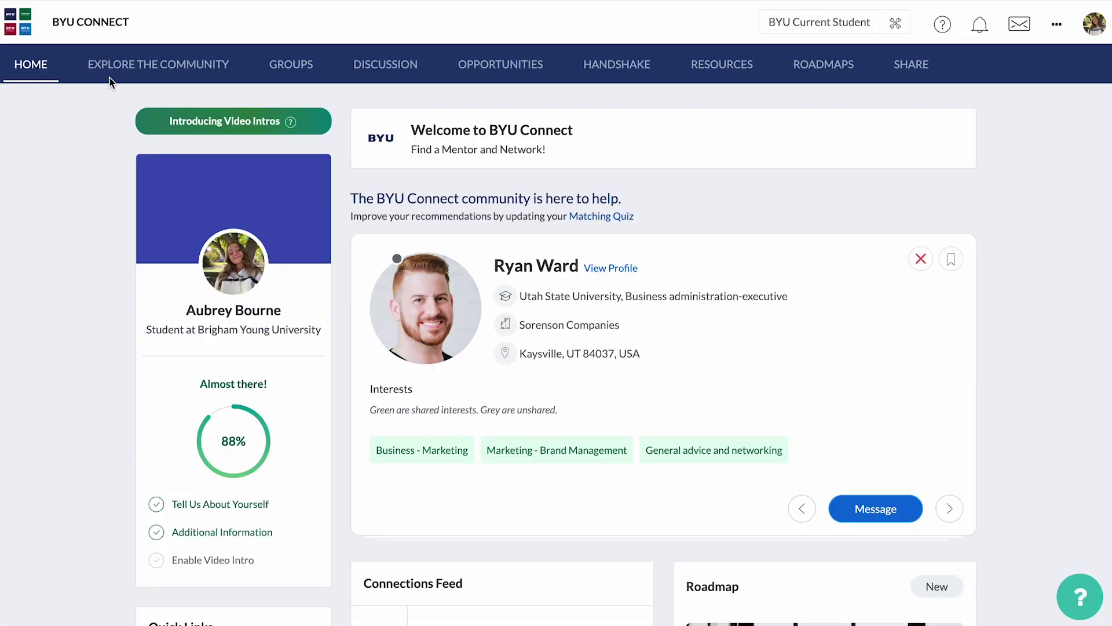
Open the community directory and look through its groups of suggested members by major and offered help
left_click(113, 69)
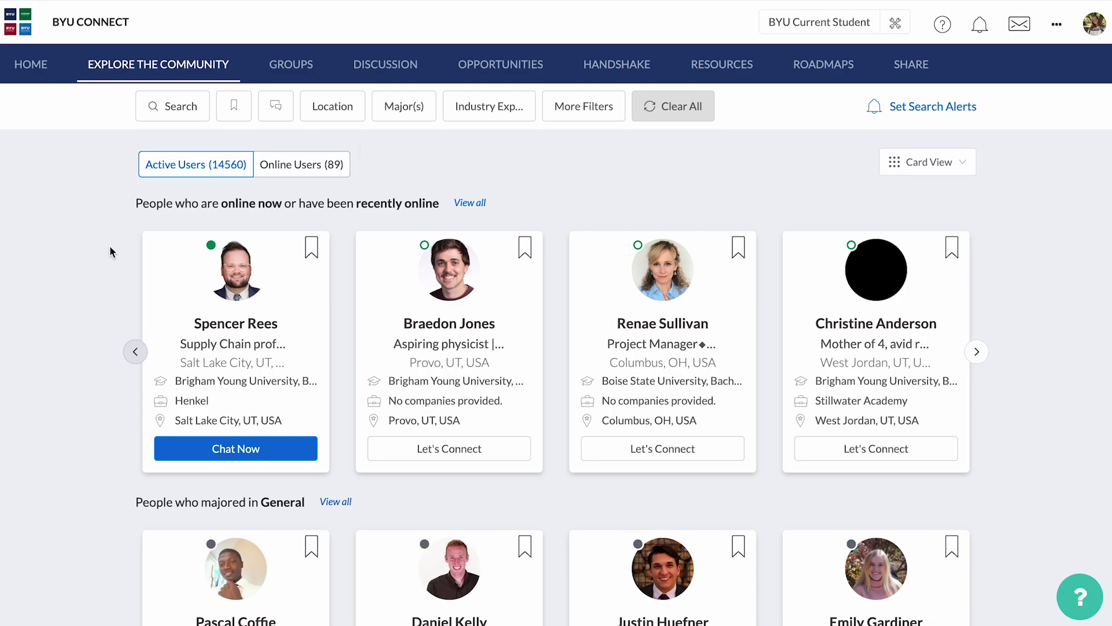
scroll(110, 246, "down", 4)
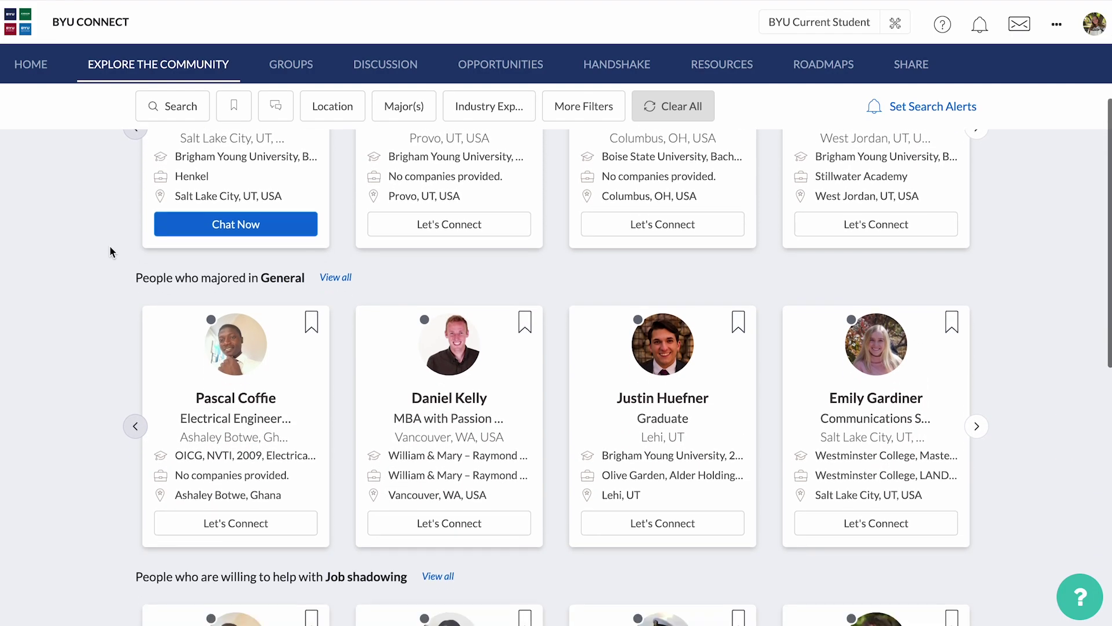
scroll(109, 246, "down", 8)
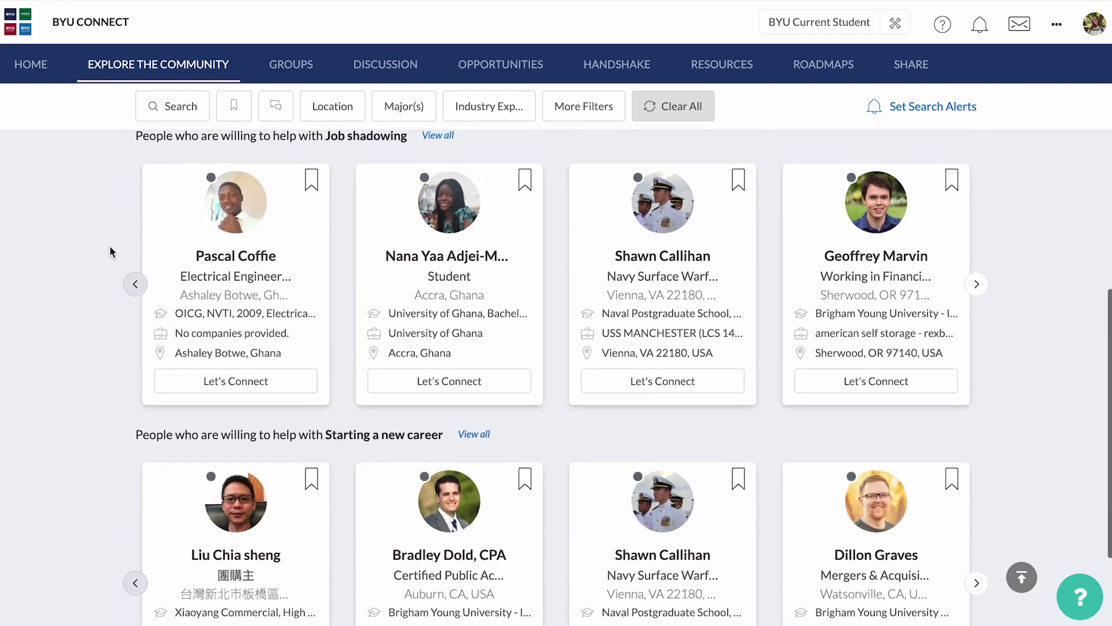
Look through the additional member filters available for the community directory, from help topics to major
scroll(109, 246, "down", 4)
scroll(110, 246, "up", 15)
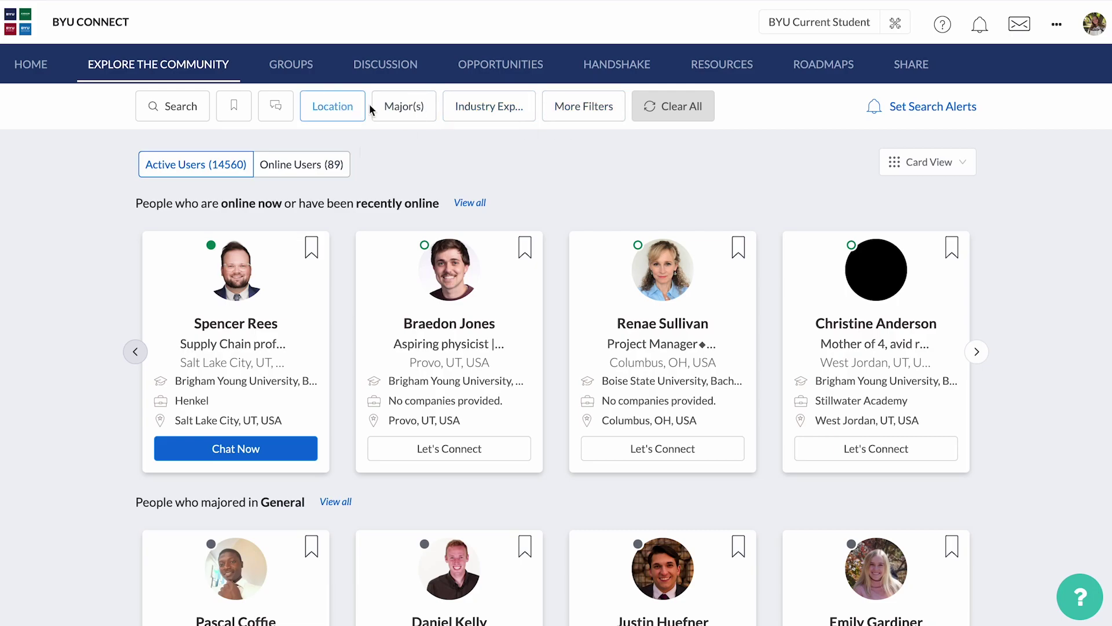
left_click(584, 112)
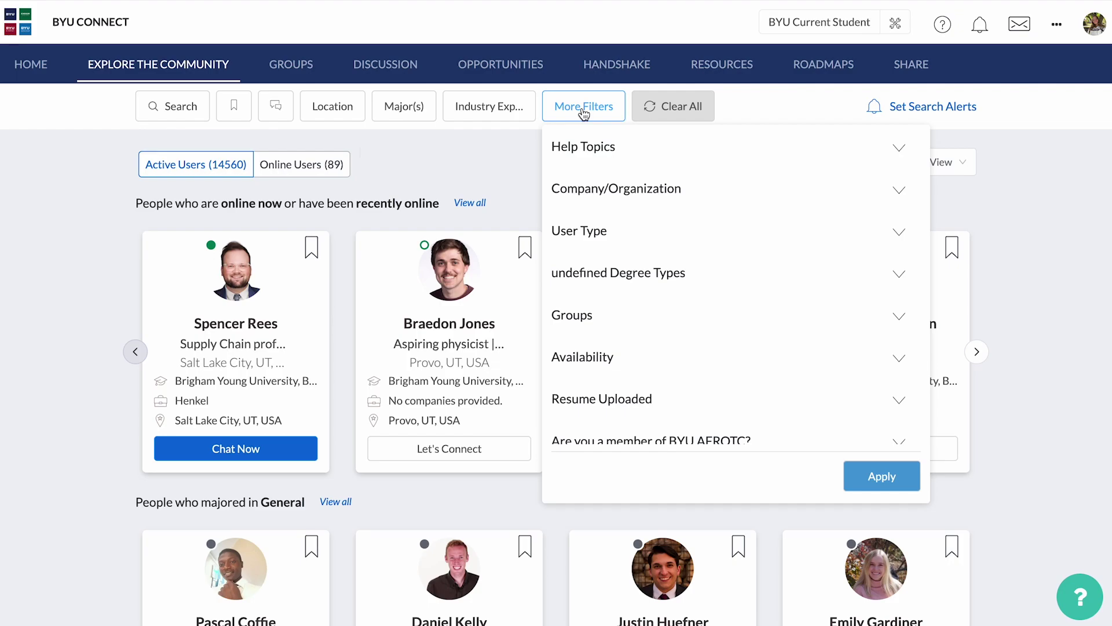
scroll(695, 238, "down", 3)
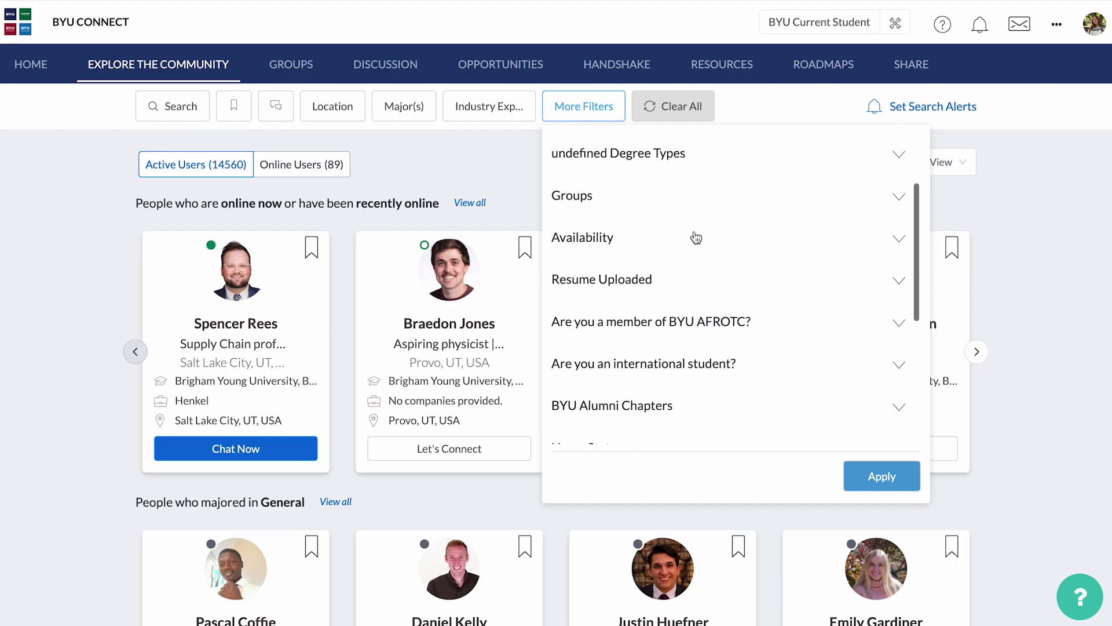
scroll(696, 238, "down", 3)
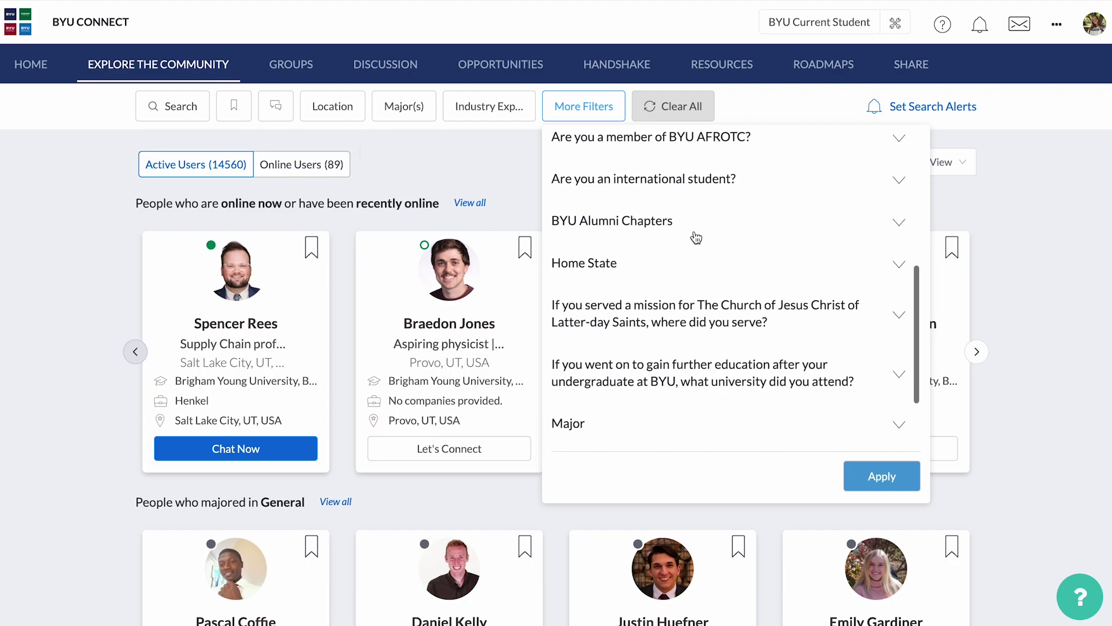
scroll(696, 237, "down", 1)
Preview the Home State, mission location and Major filters one by one, and leave the filter list without applying any
left_click(900, 223)
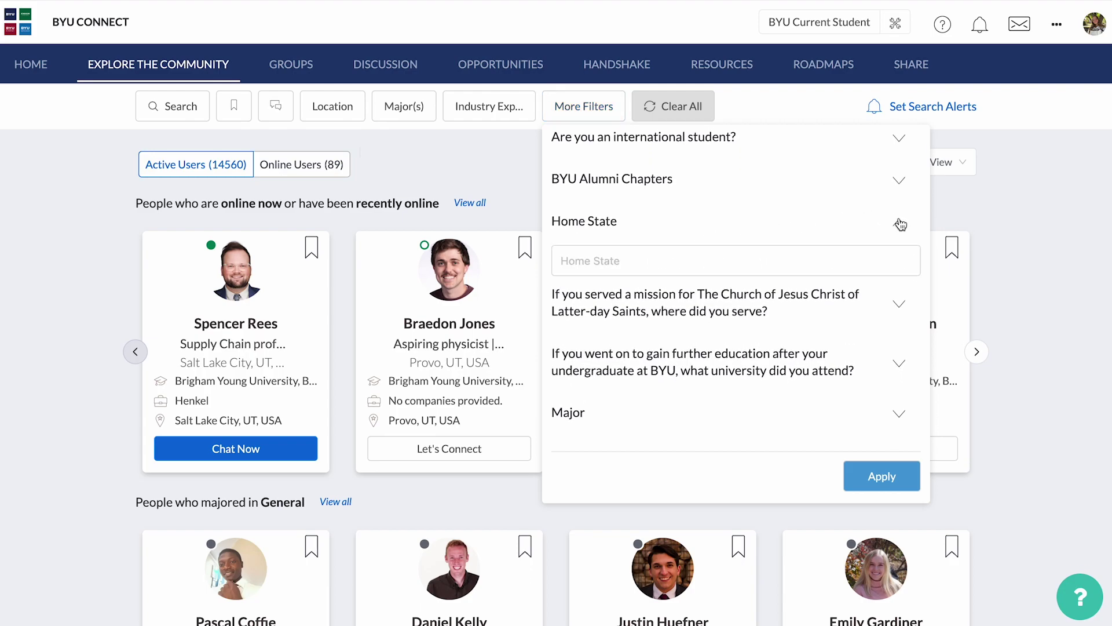
left_click(899, 223)
left_click(899, 278)
left_click(898, 280)
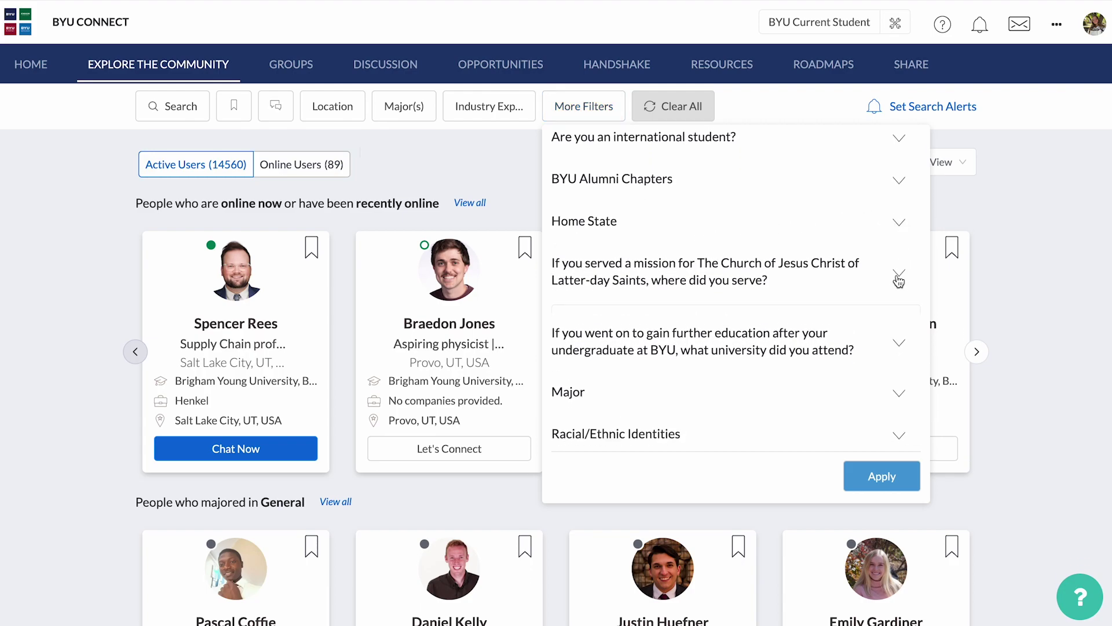
scroll(898, 280, "down", 1)
left_click(899, 340)
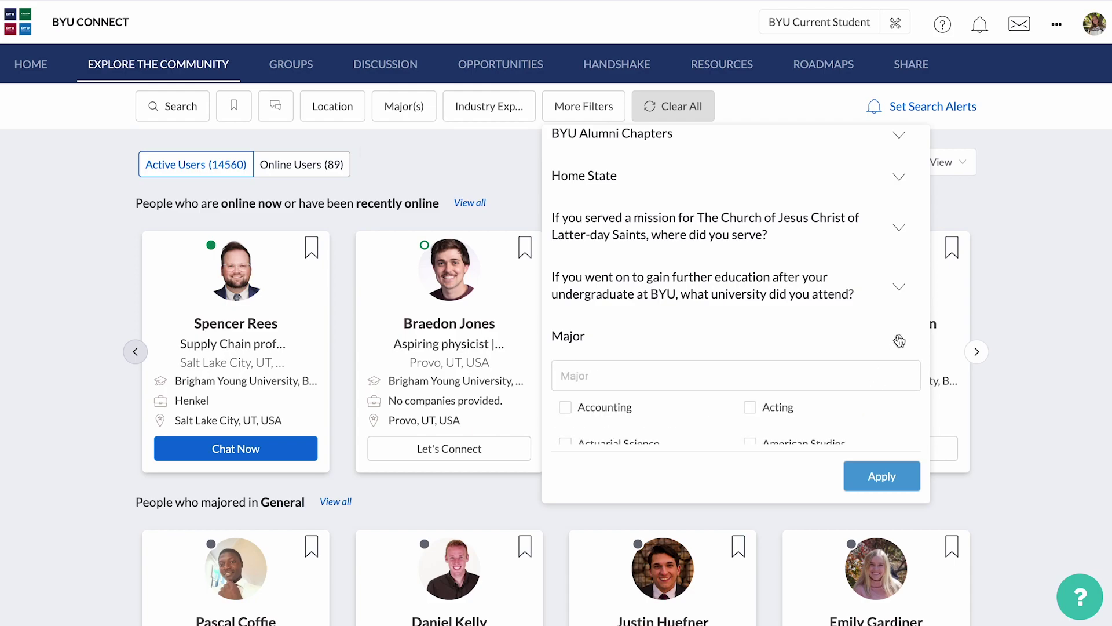
left_click(899, 340)
scroll(856, 340, "down", 2)
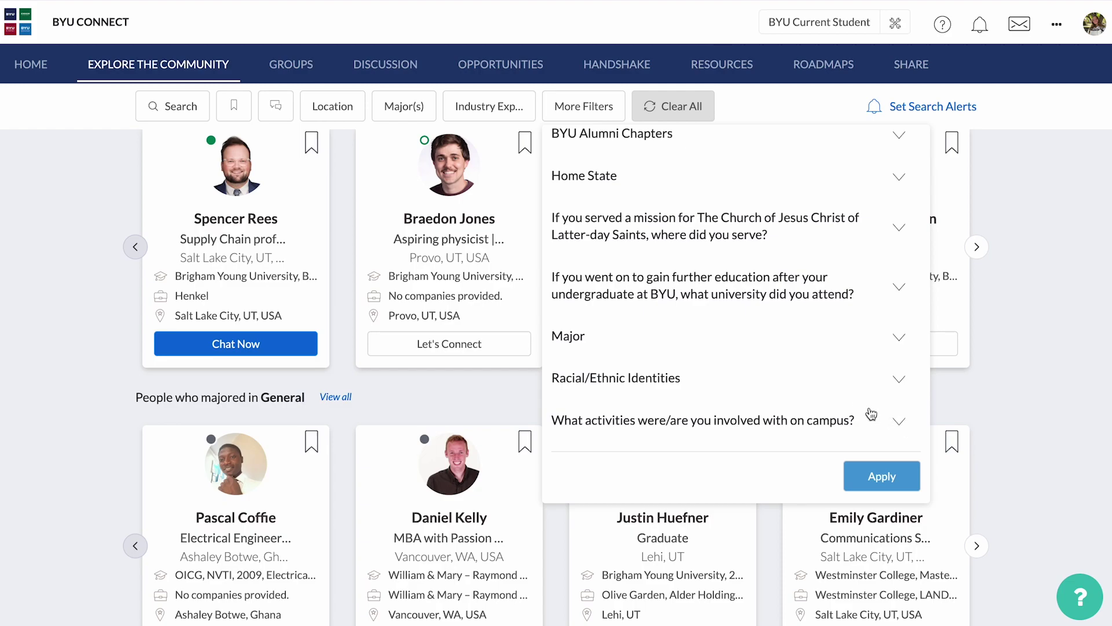
scroll(858, 406, "up", 5)
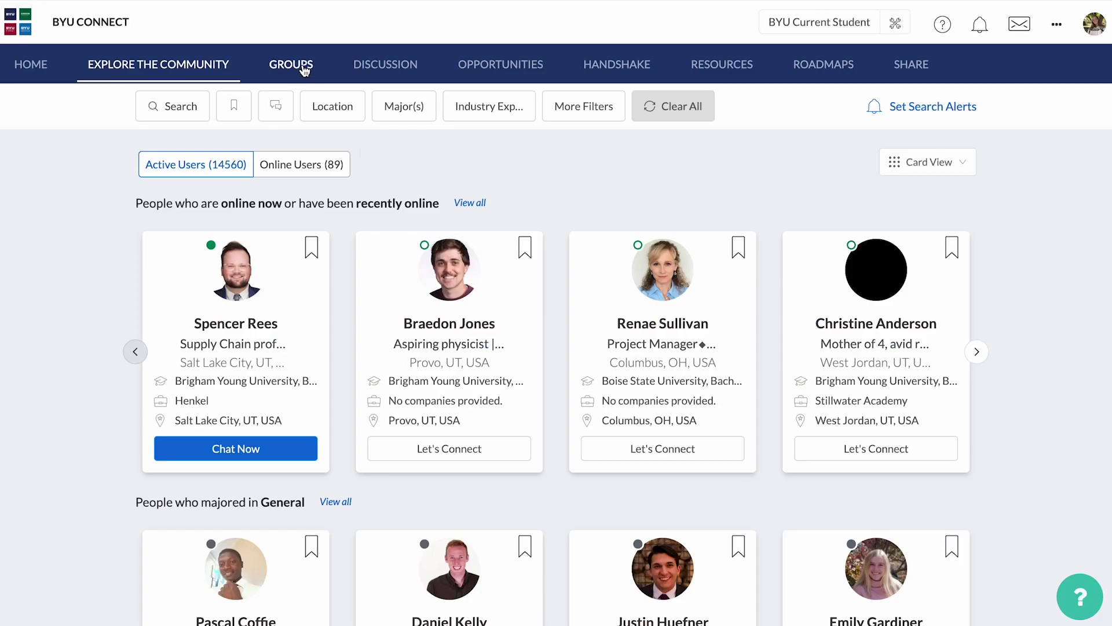
Browse all the community's groups and open the College of Life Sciences group
left_click(305, 70)
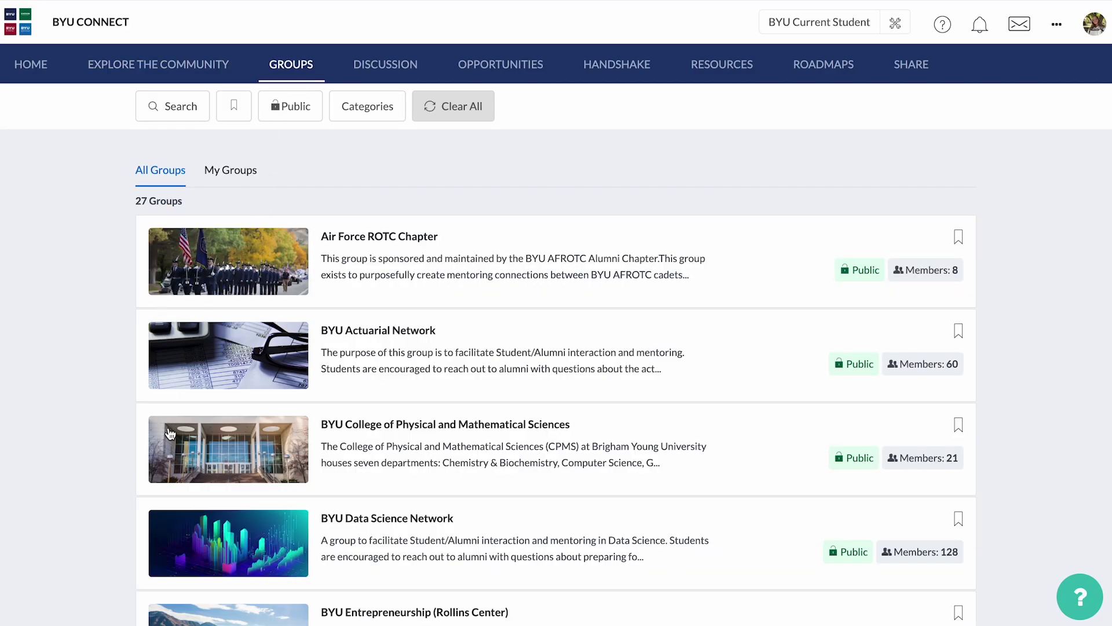
scroll(170, 434, "down", 4)
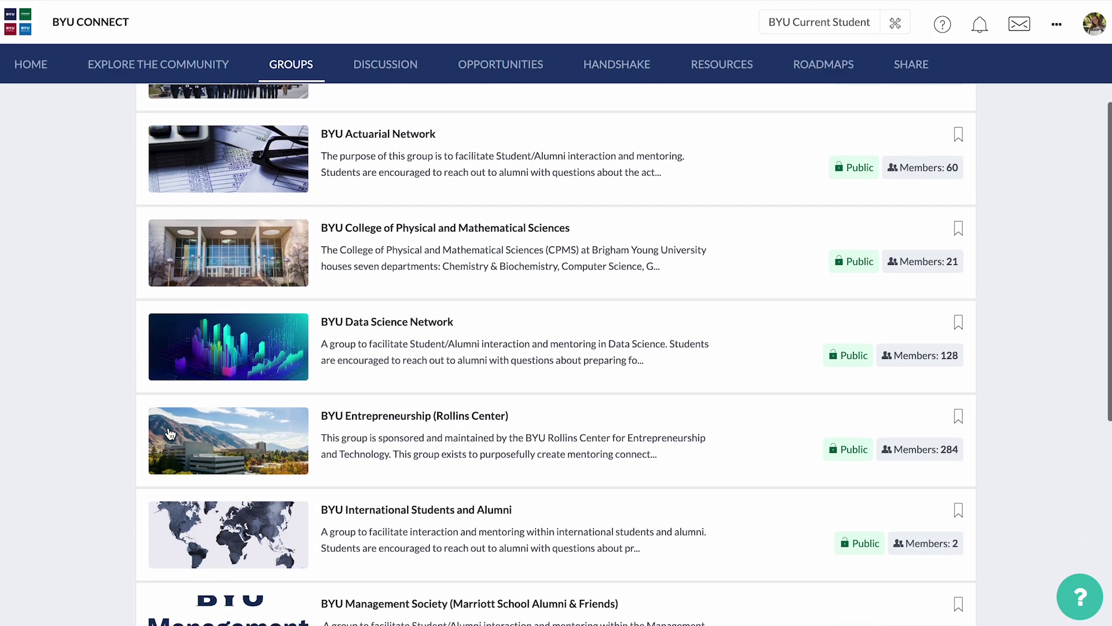
scroll(170, 434, "down", 5)
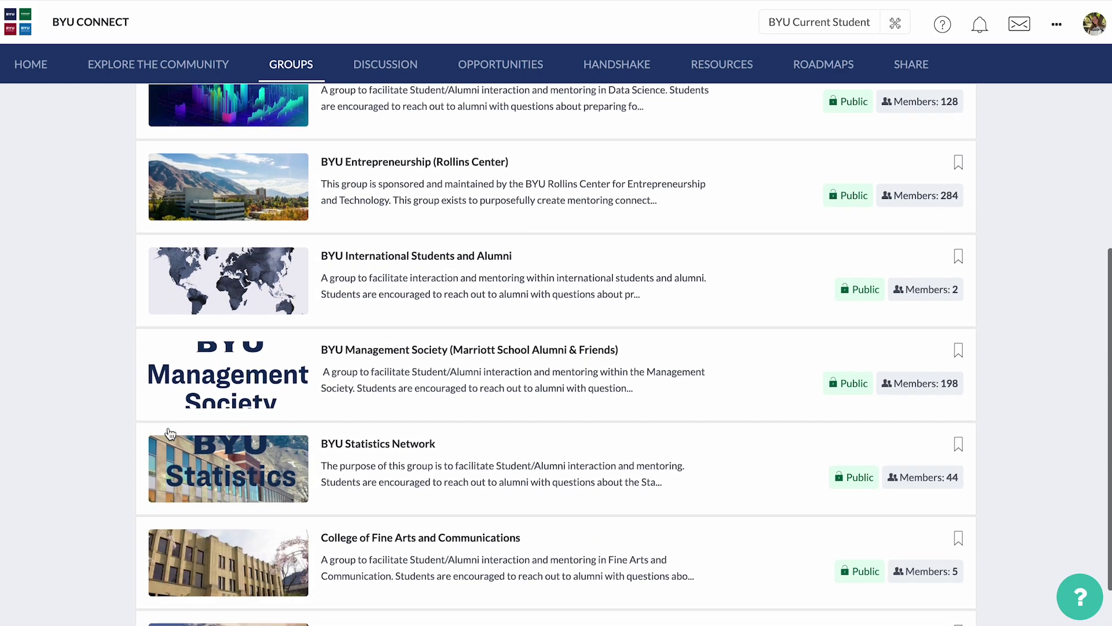
scroll(170, 434, "down", 5)
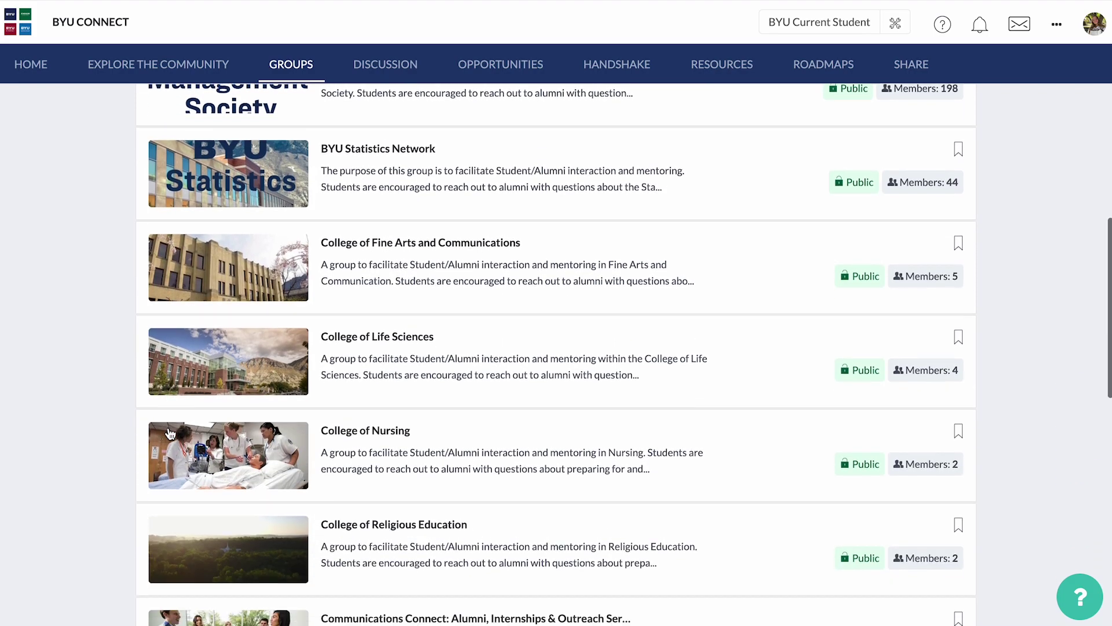
scroll(170, 433, "down", 3)
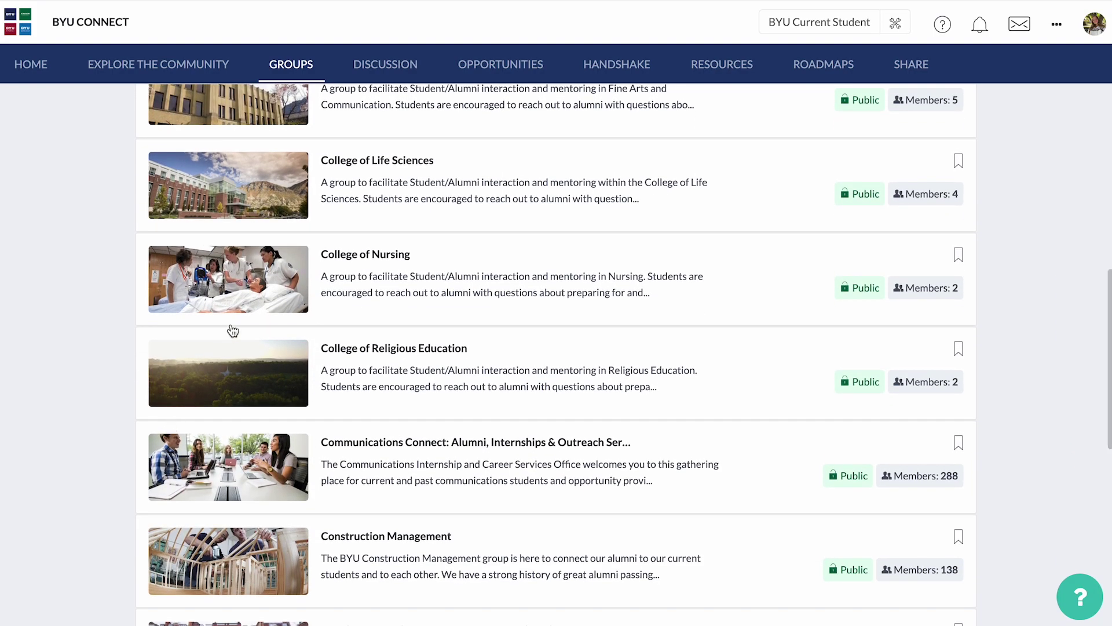
left_click(272, 190)
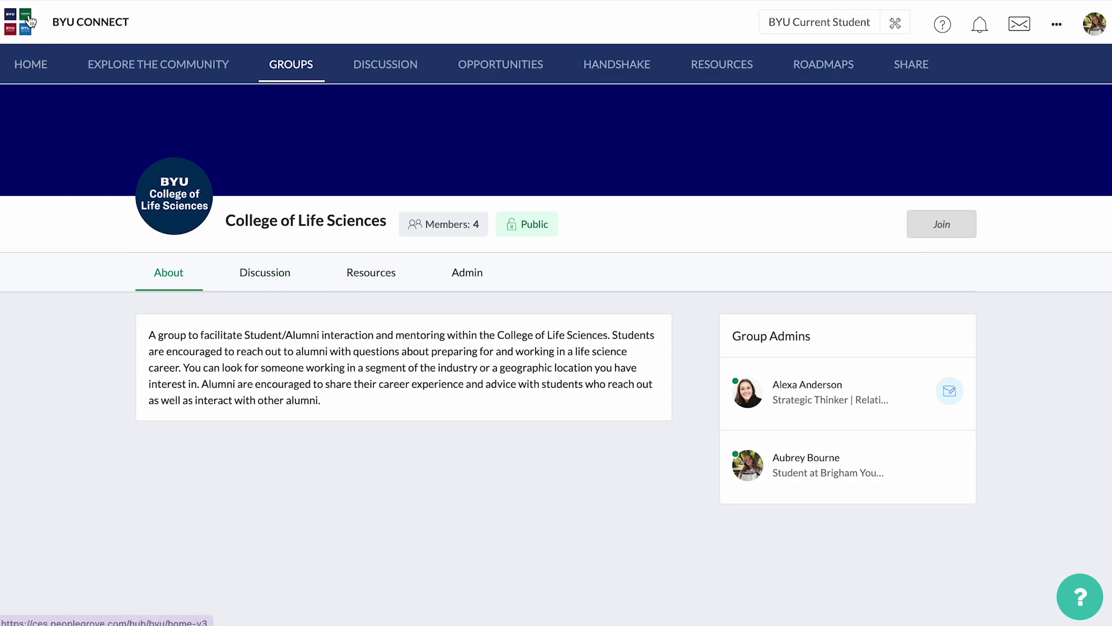
Return to the groups list, look through My Groups, and show all groups again
key("alt+Left")
scroll(285, 328, "up", 8)
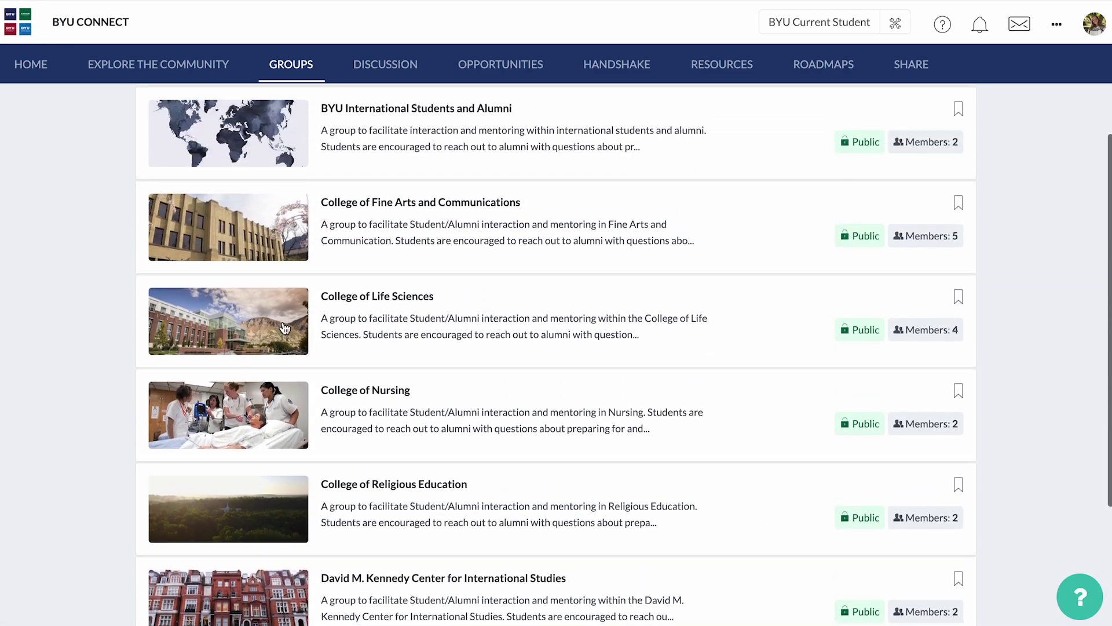
scroll(284, 328, "down", 8)
scroll(284, 329, "up", 8)
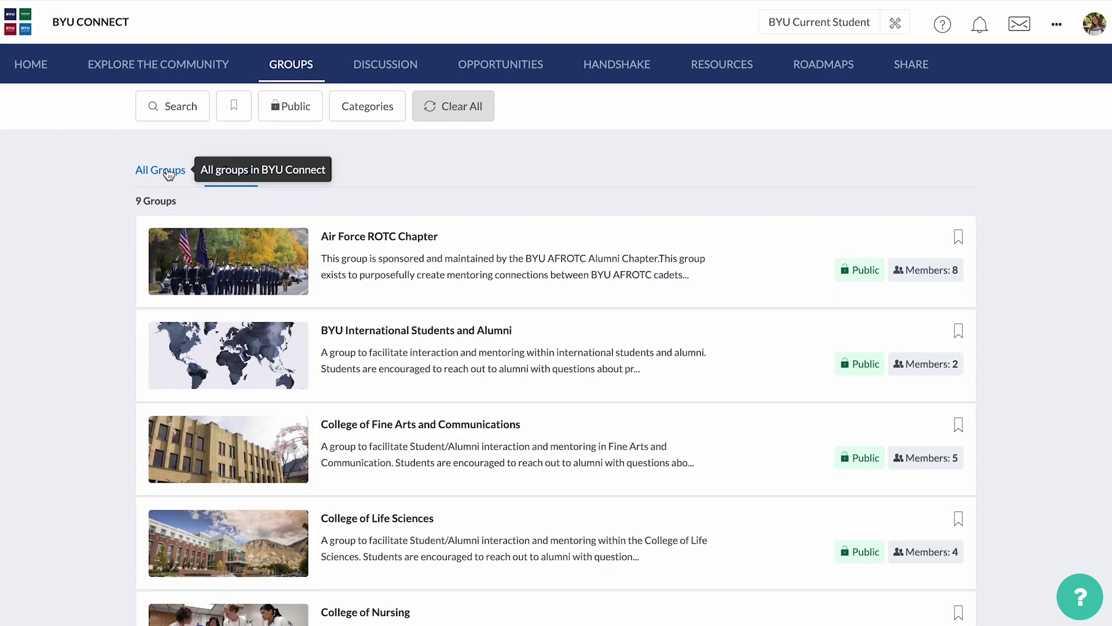
left_click(168, 174)
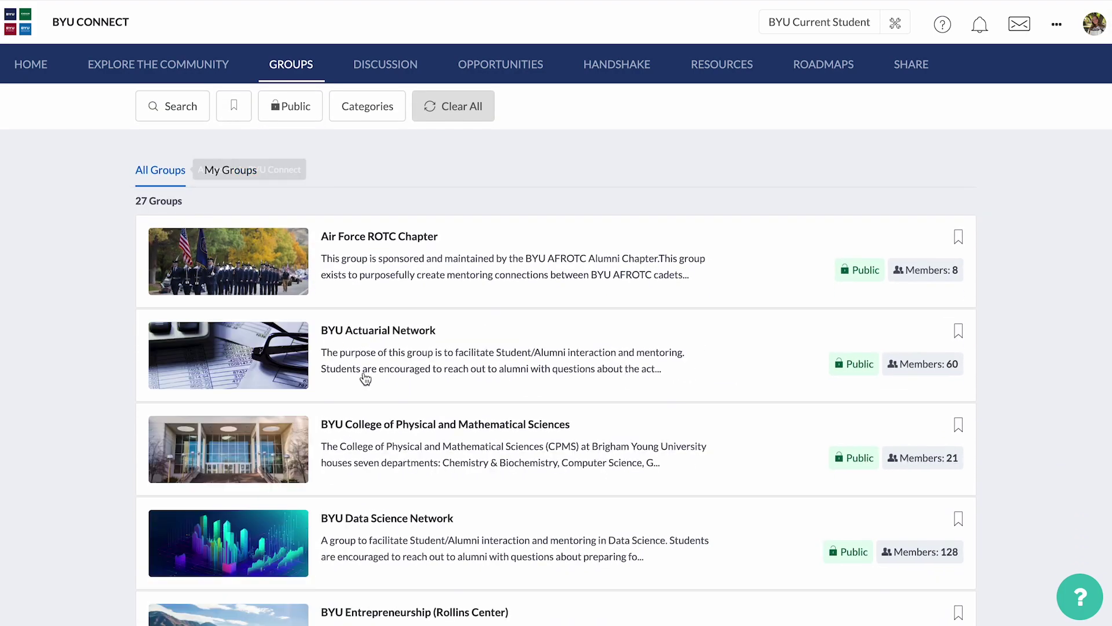
Open the BYU Management Society (Marriott School Alumni & Friends) group and read through its discussion posts
scroll(365, 379, "down", 5)
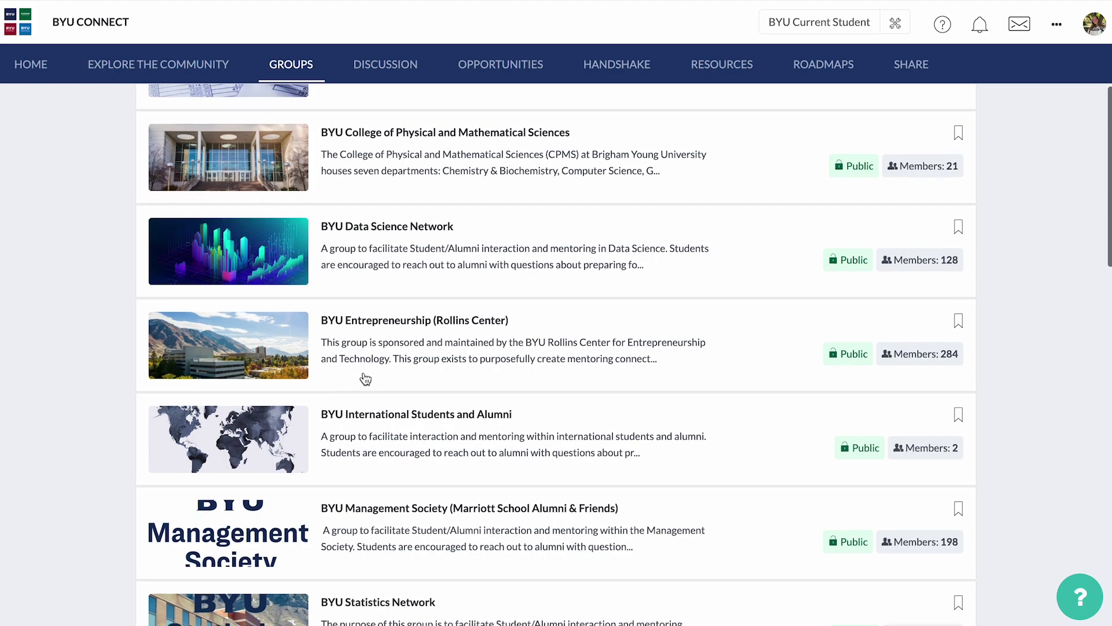
scroll(363, 374, "down", 3)
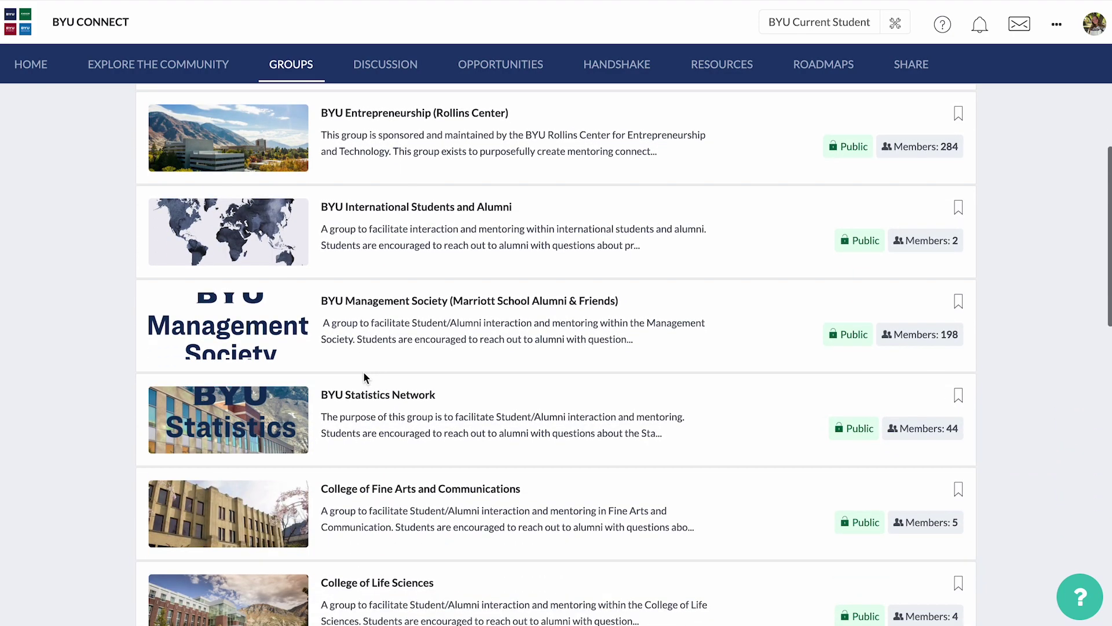
left_click(378, 301)
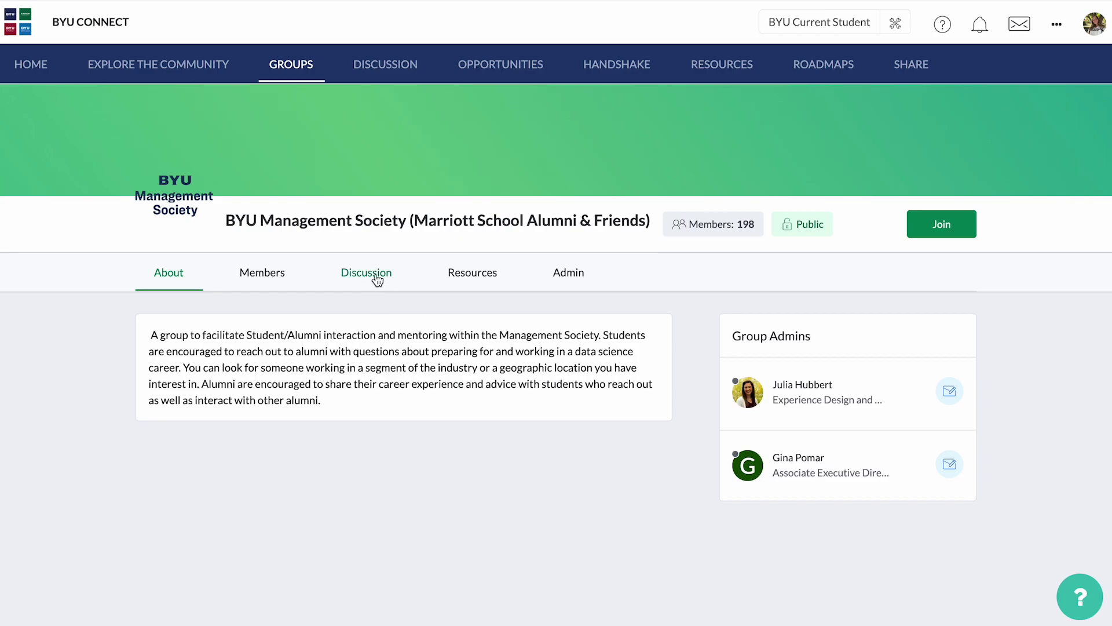
left_click(377, 278)
scroll(383, 394, "down", 2)
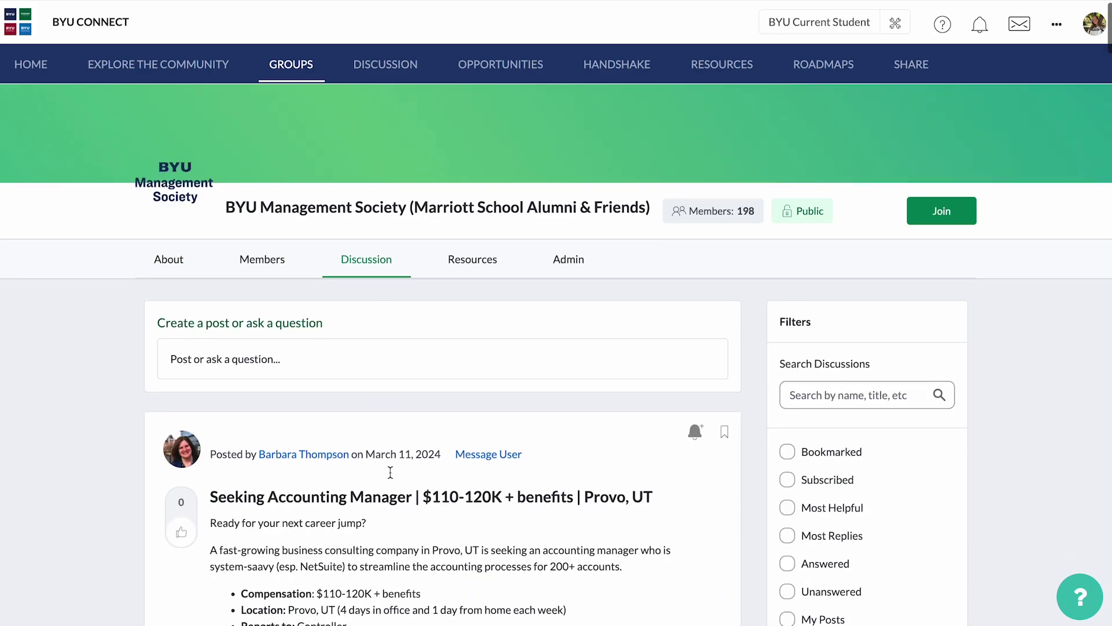
scroll(391, 477, "down", 1)
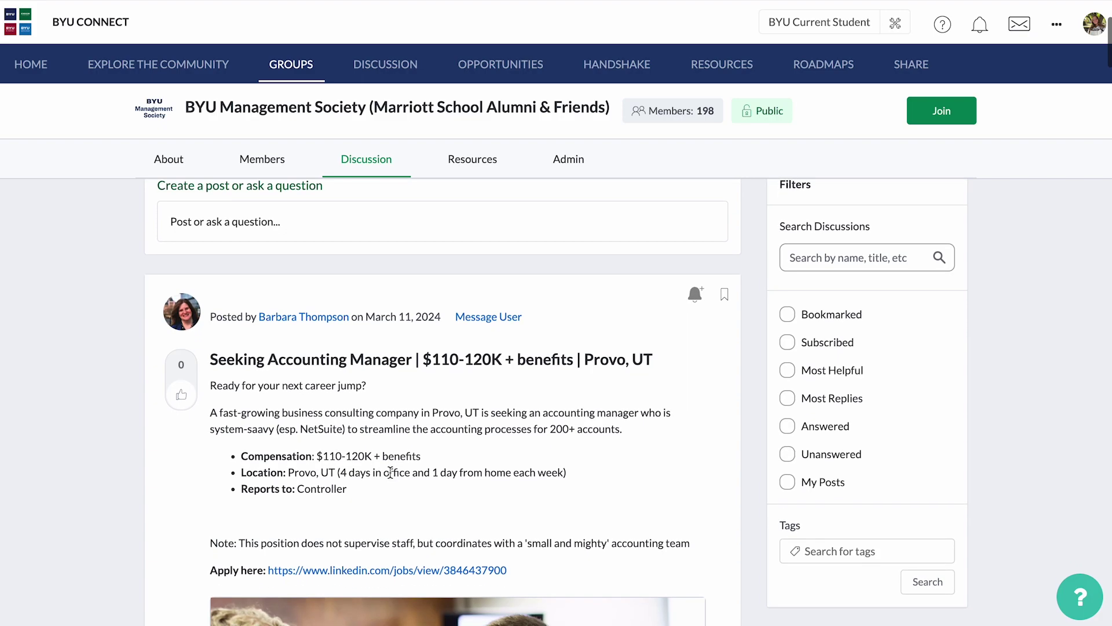
scroll(390, 472, "down", 5)
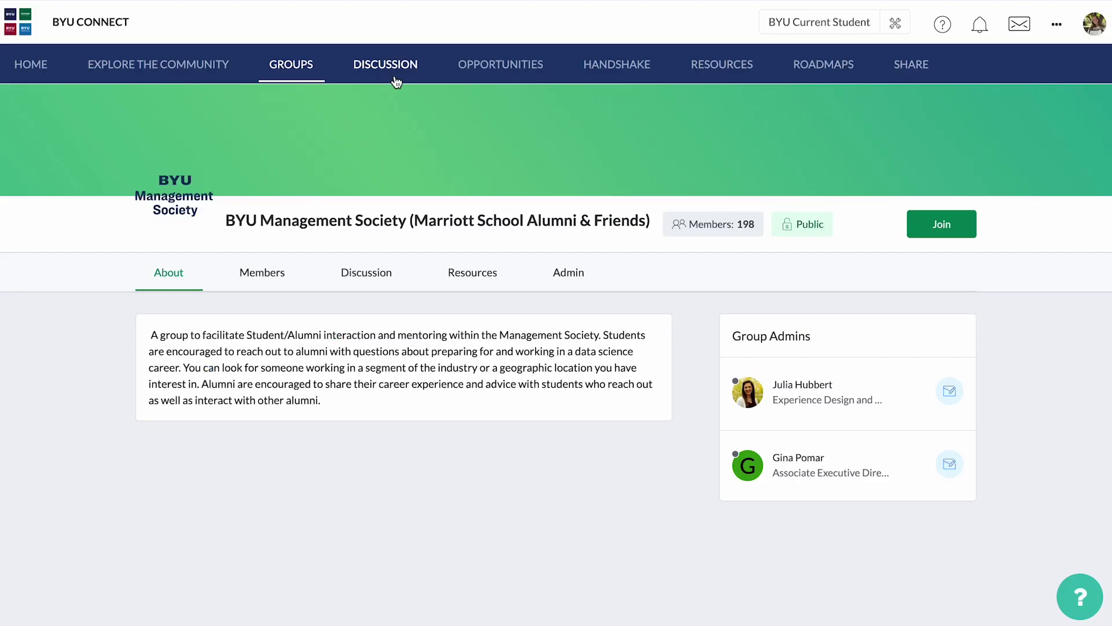
Open the community-wide discussion board, read through its posts, and return to the first post
left_click(386, 65)
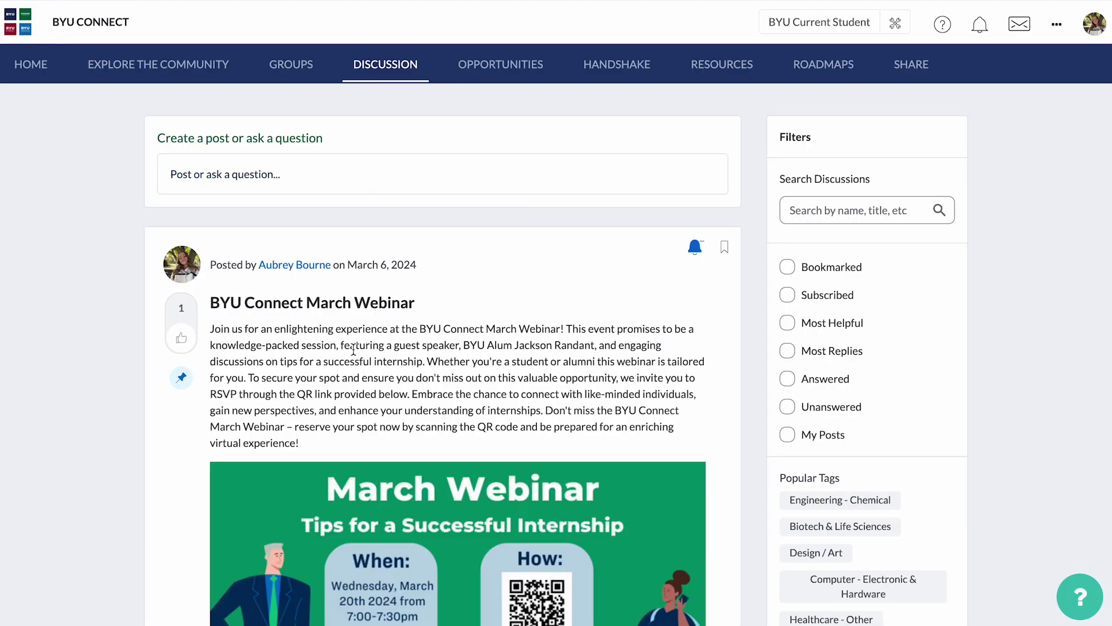
scroll(353, 351, "down", 9)
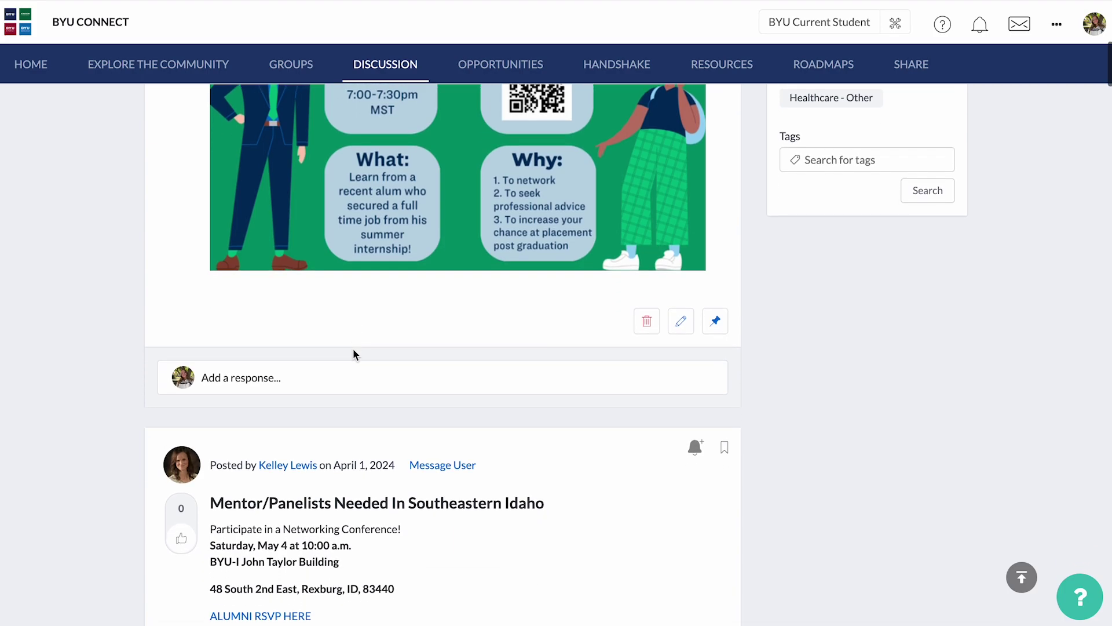
scroll(354, 350, "down", 20)
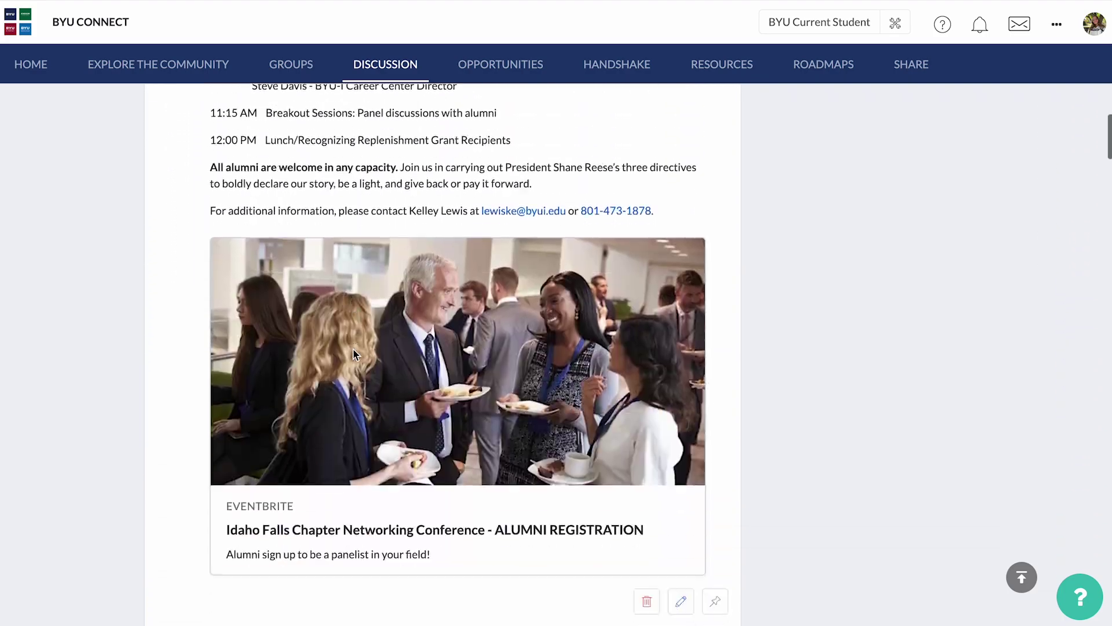
scroll(353, 350, "down", 10)
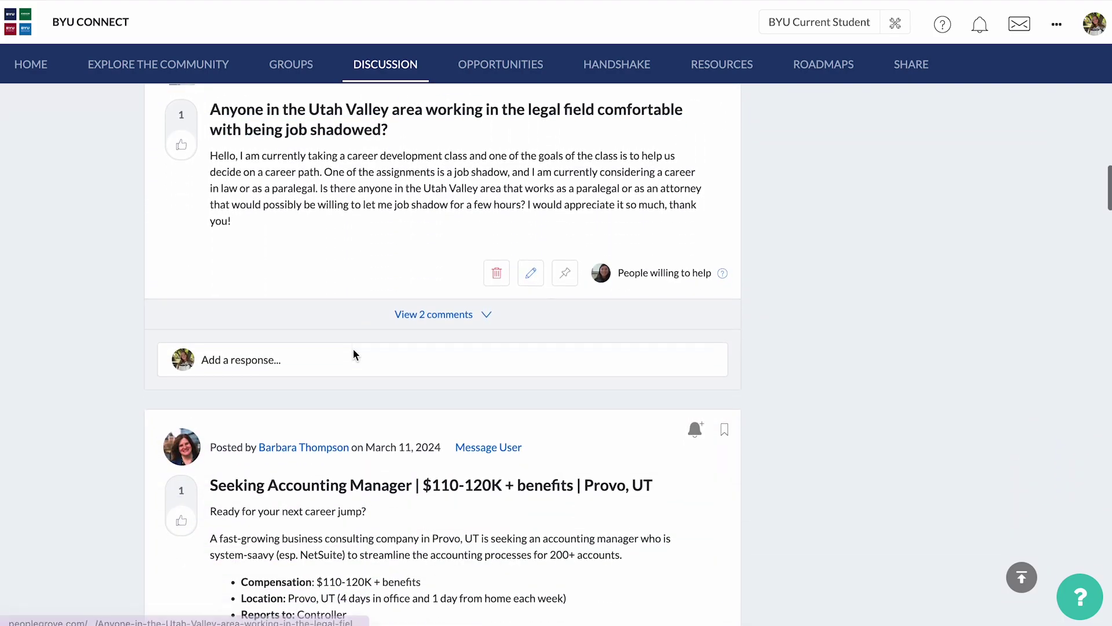
scroll(353, 353, "down", 7)
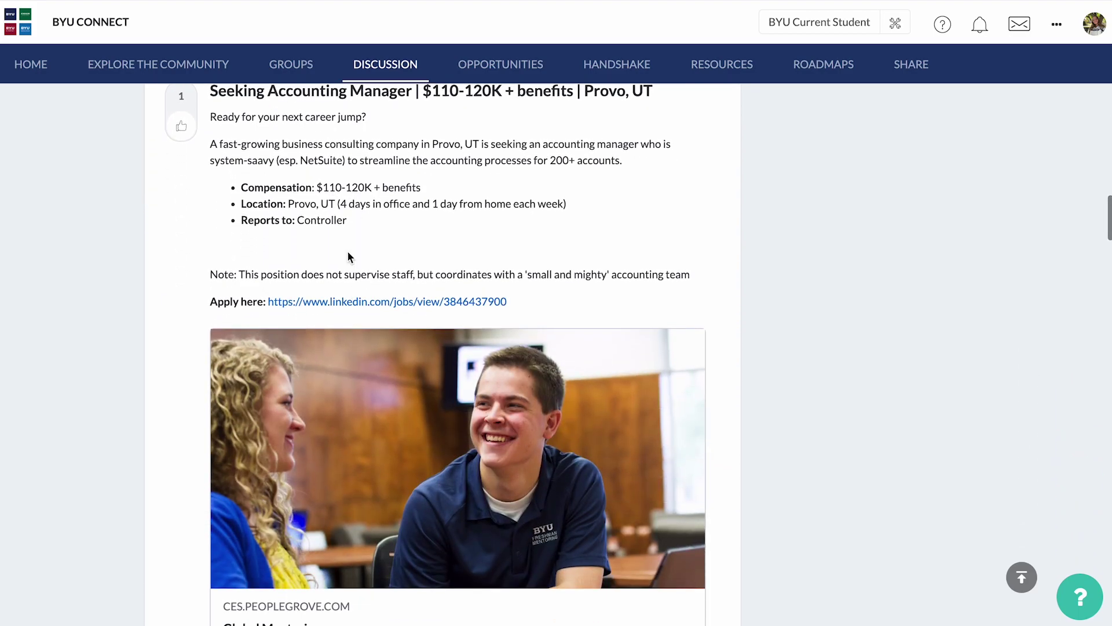
scroll(348, 255, "down", 12)
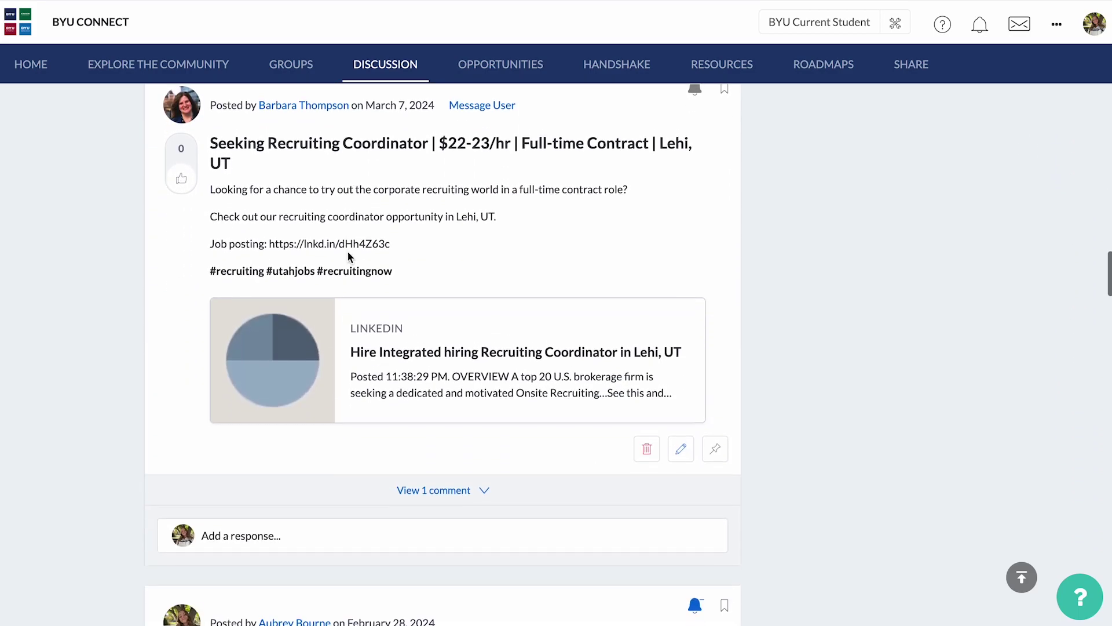
key("Home")
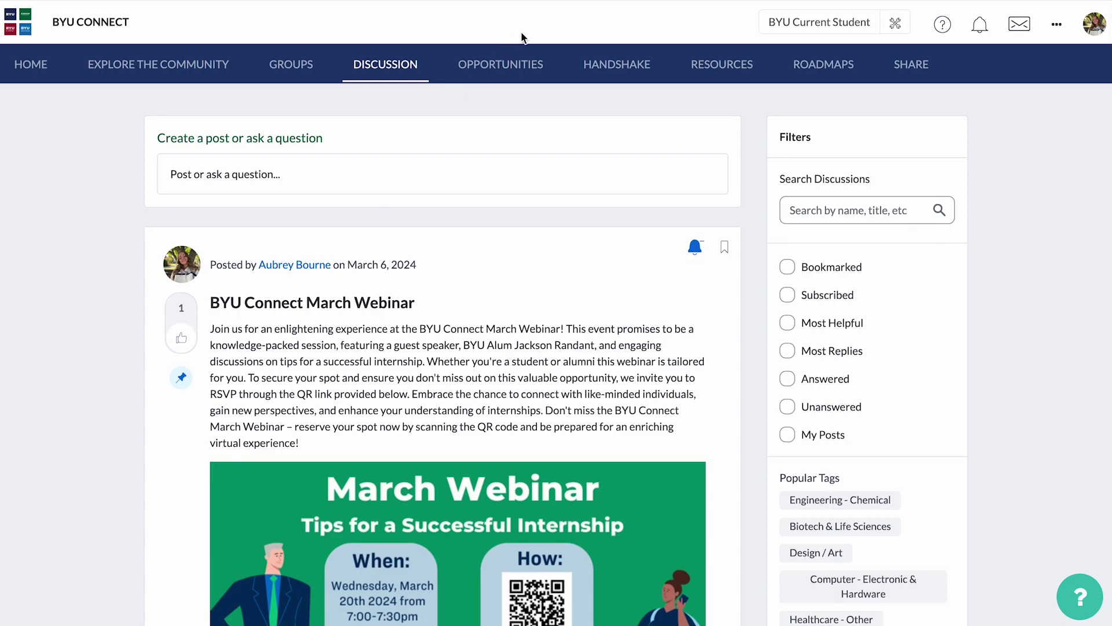
View the Getting Started resources and browse all job postings in the Opportunities section
left_click(698, 68)
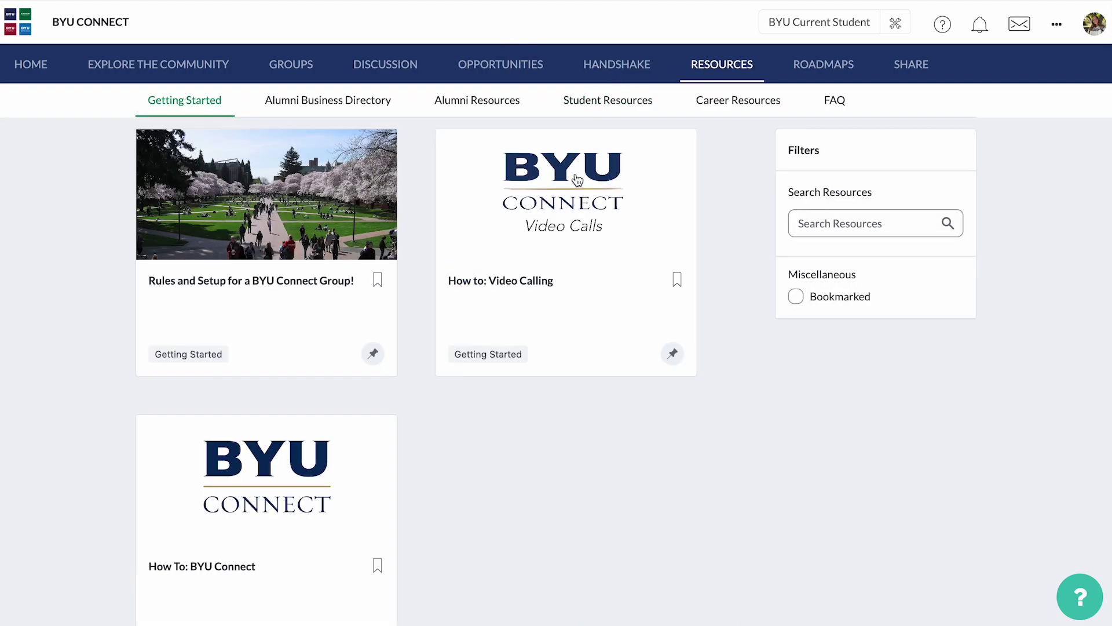
left_click(534, 62)
left_click(439, 379)
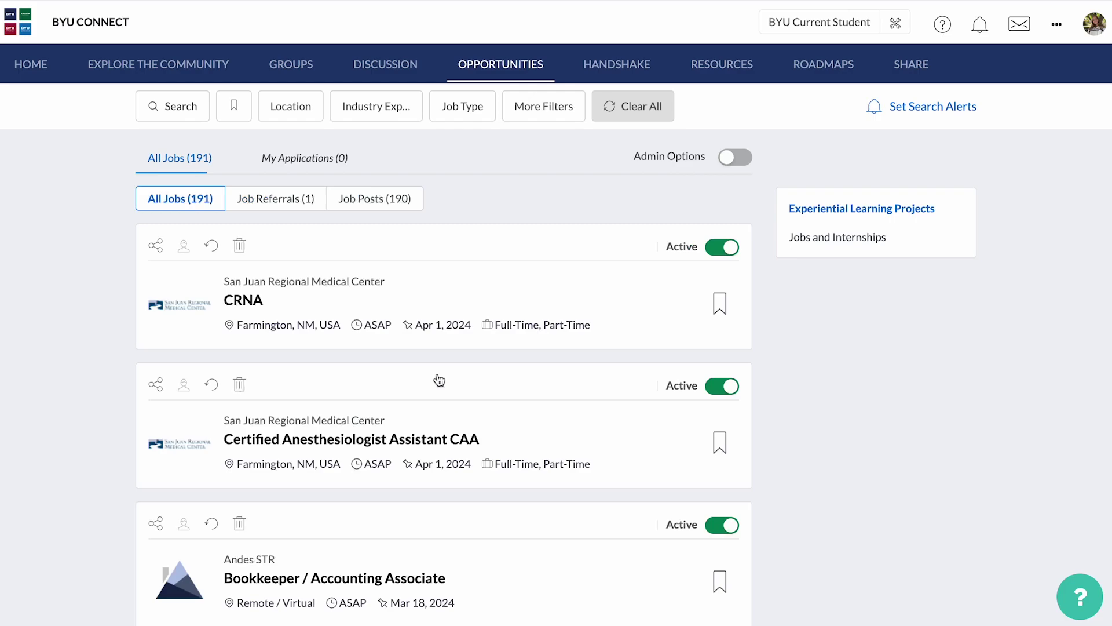
scroll(439, 380, "down", 5)
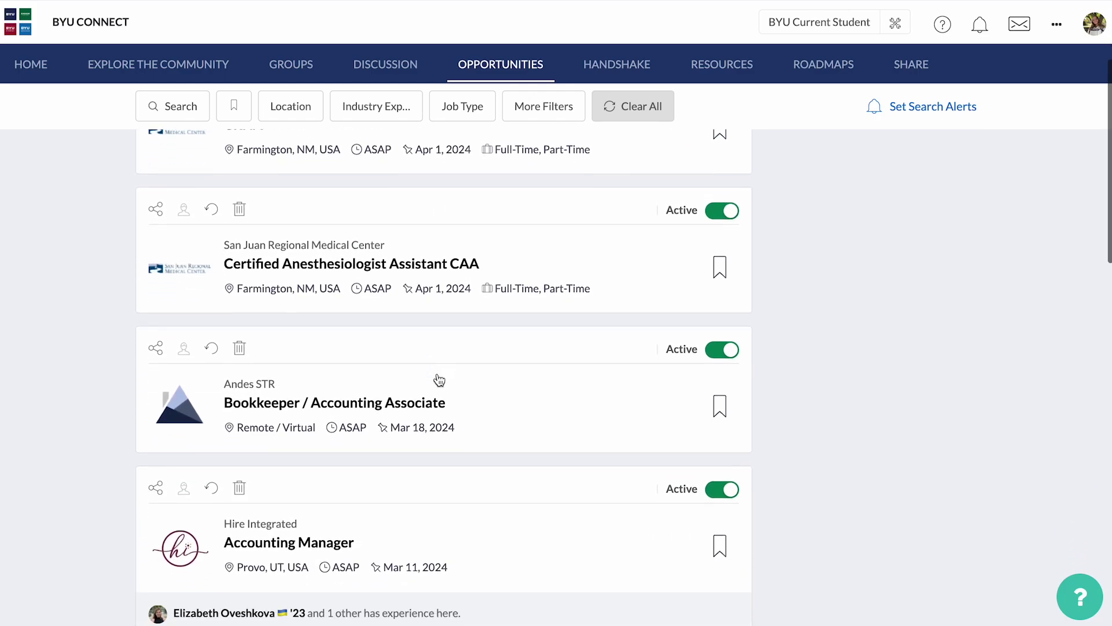
scroll(439, 380, "down", 5)
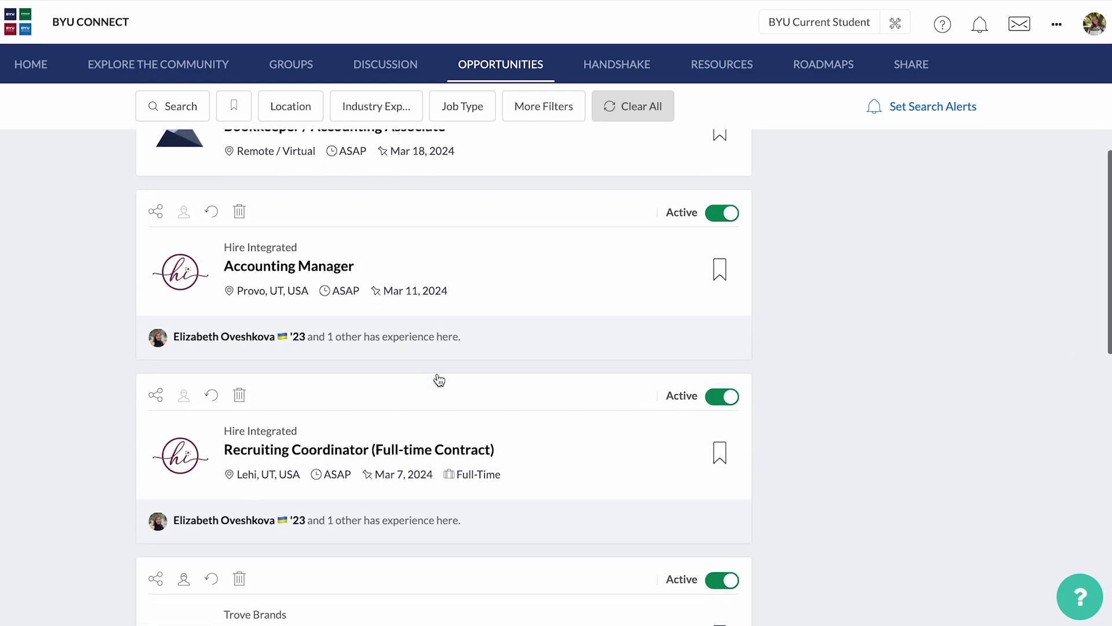
Look through the remaining job postings and go back up the Opportunities list
scroll(439, 380, "down", 6)
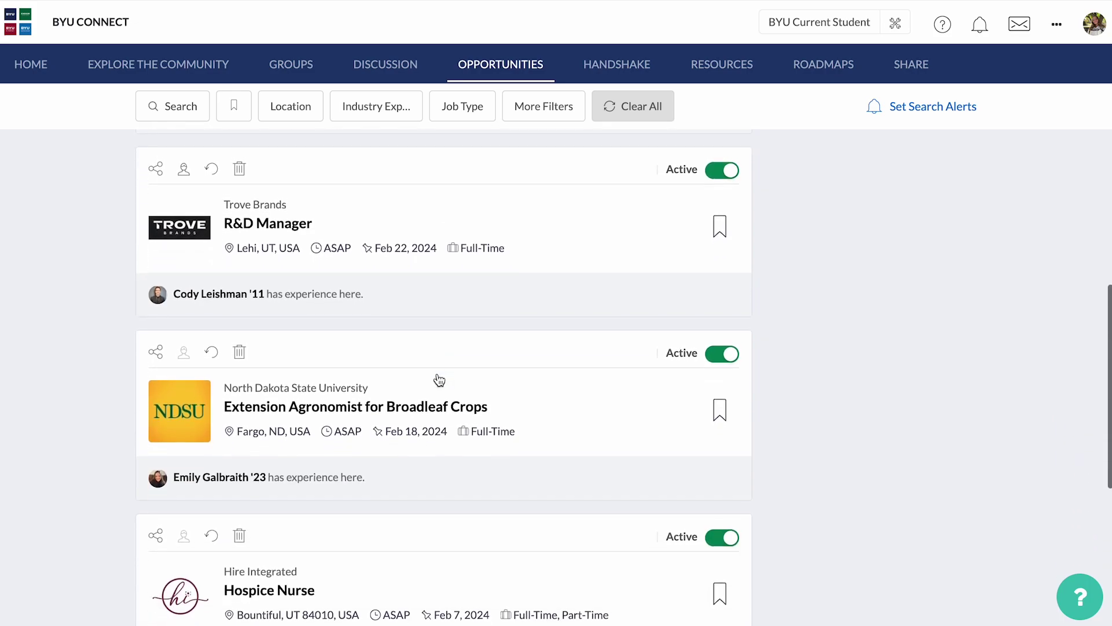
scroll(439, 380, "down", 5)
scroll(439, 380, "up", 20)
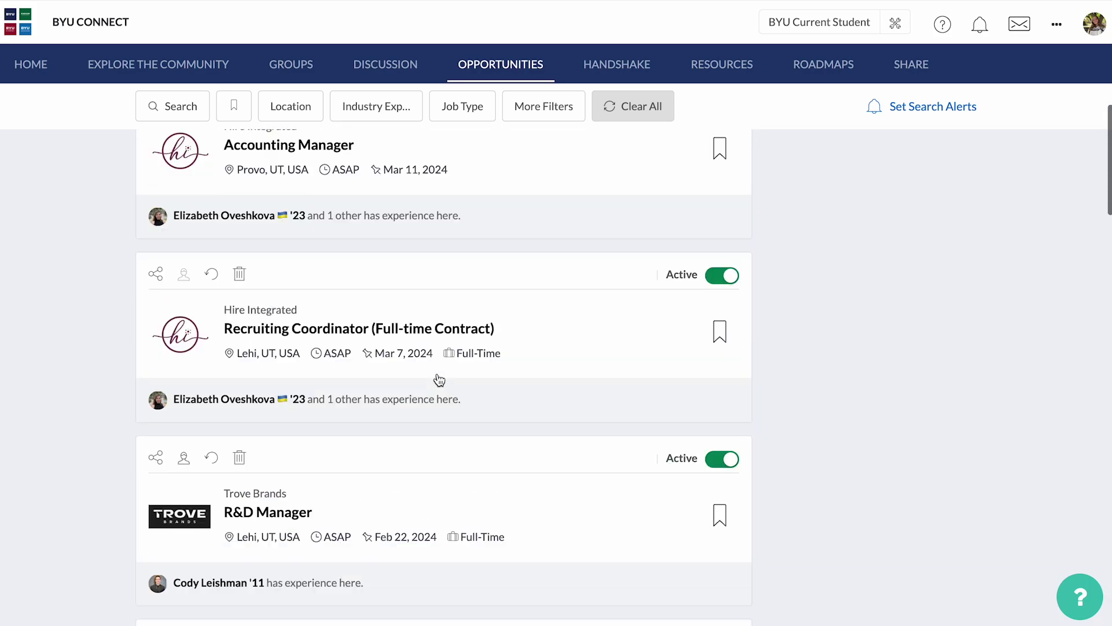
Return to the BYU Connect home page and look over its quick links, connections feed, jobs, projects and roadmap
left_click(32, 65)
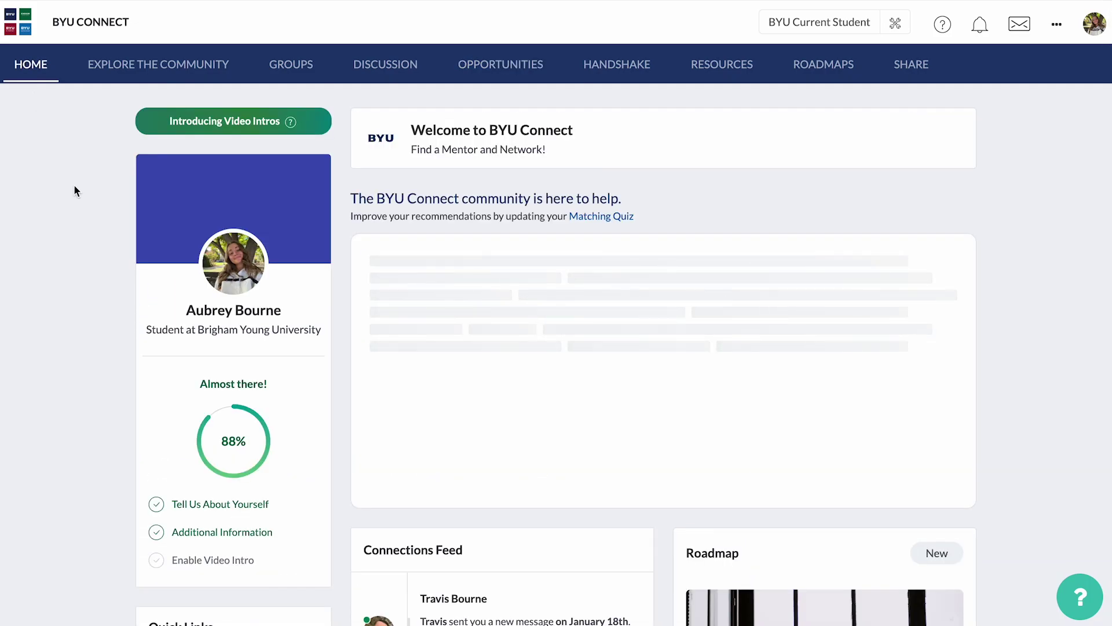
scroll(85, 205, "down", 8)
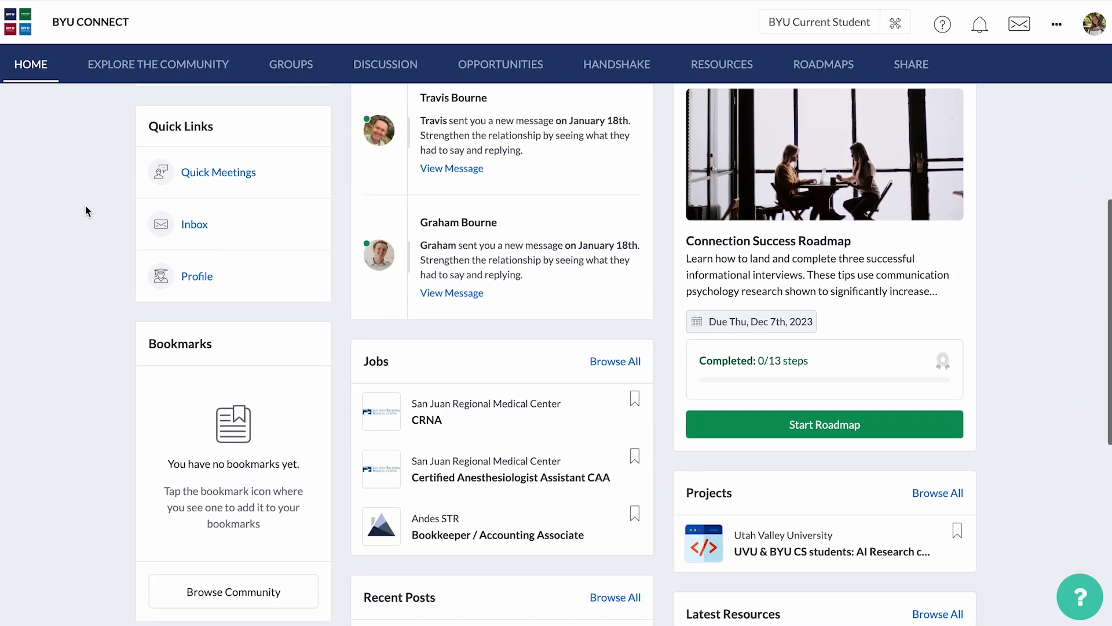
scroll(85, 206, "up", 8)
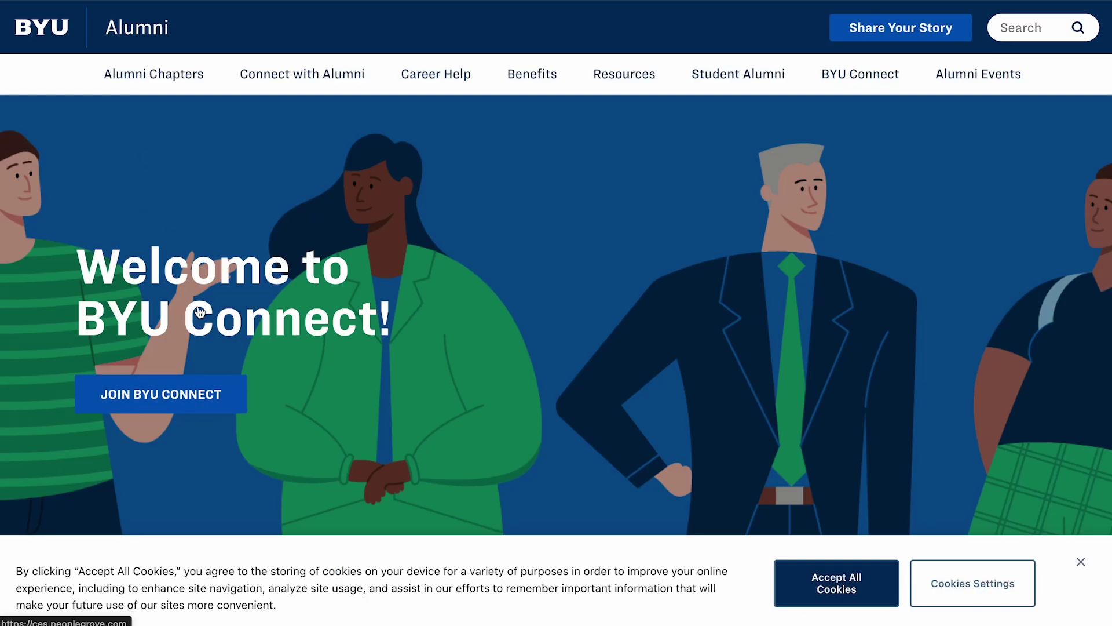
View the "What is BYU Connect?" section on the BYU Alumni welcome page
scroll(200, 312, "down", 15)
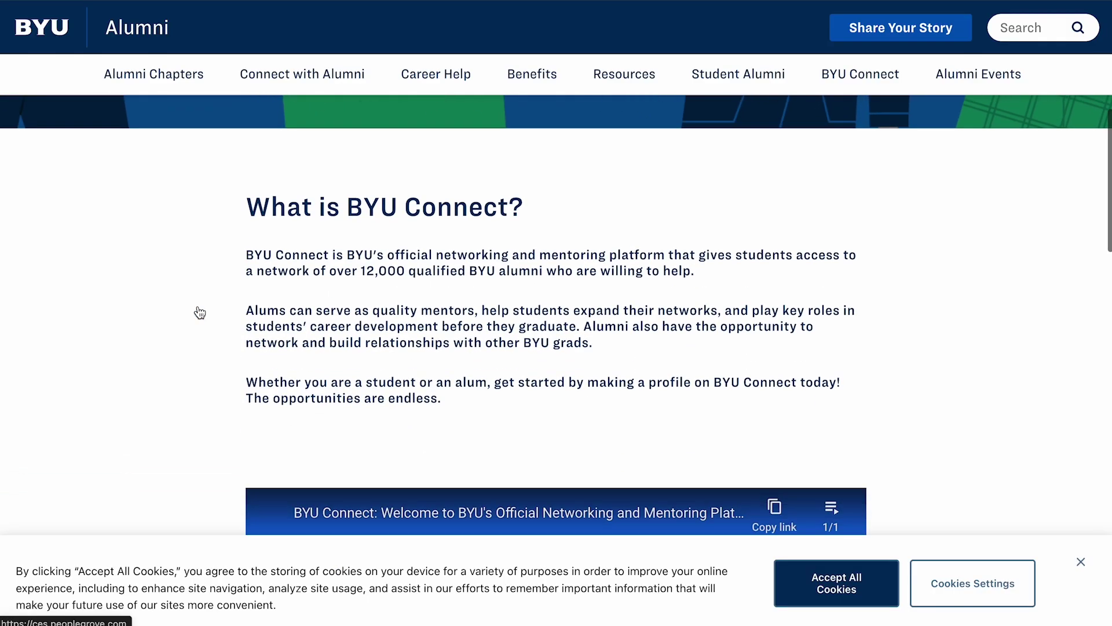